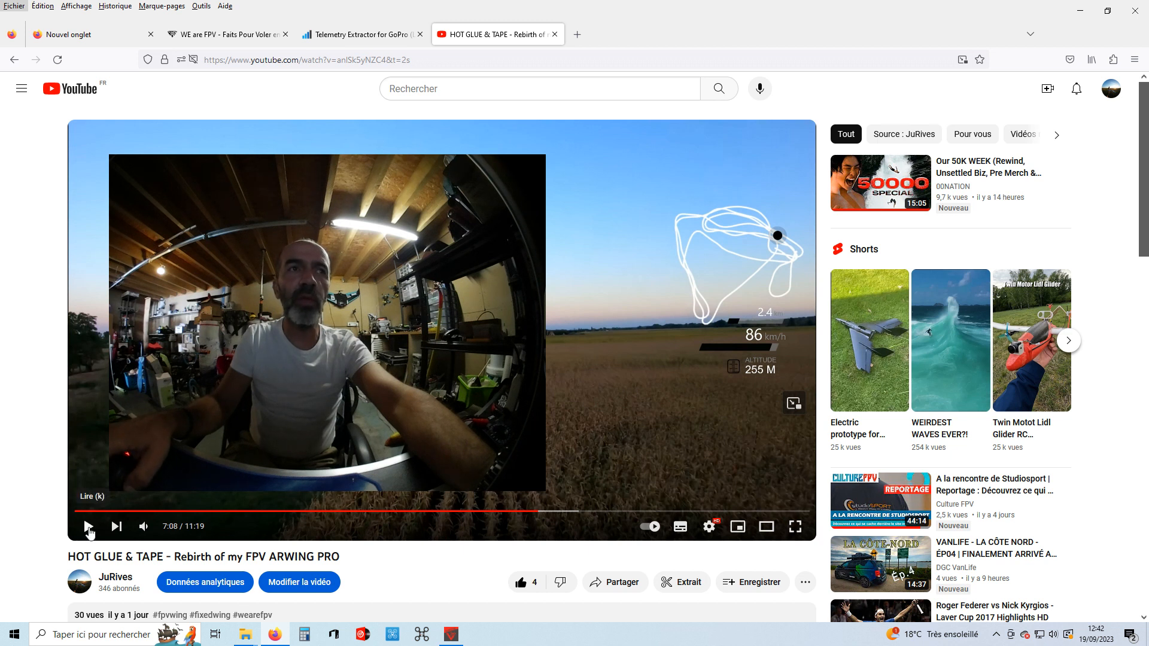
# Play the FPV flight video on YouTube for a few seconds to view its telemetry overlay, and pause it
pyautogui.click(88, 527)
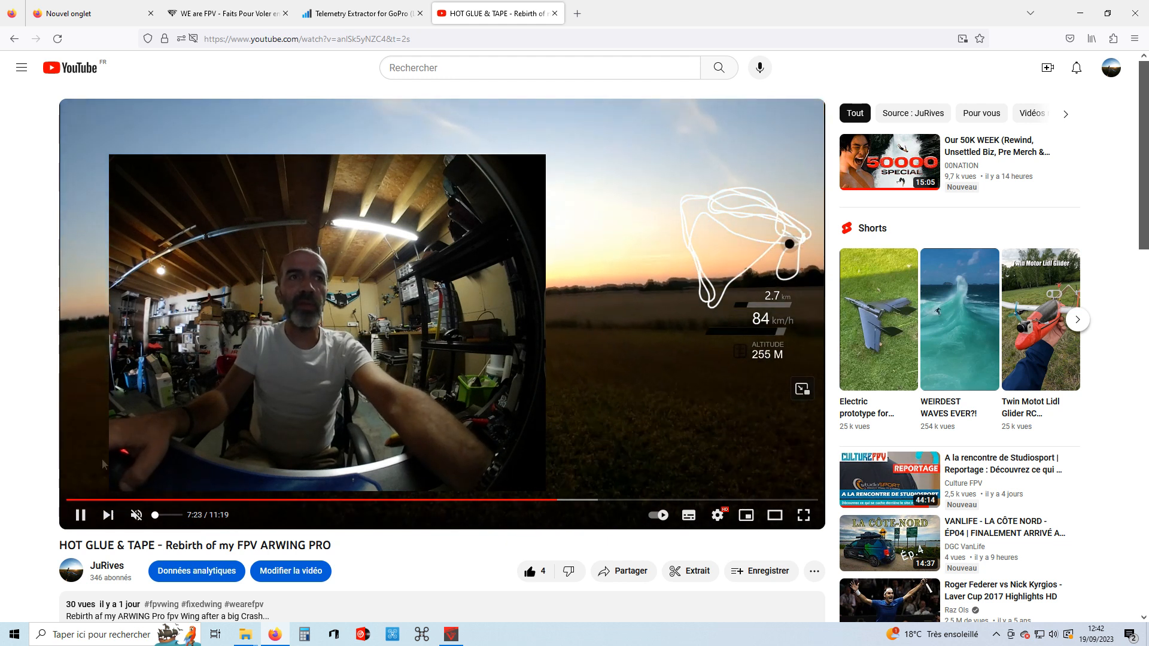
pyautogui.click(82, 516)
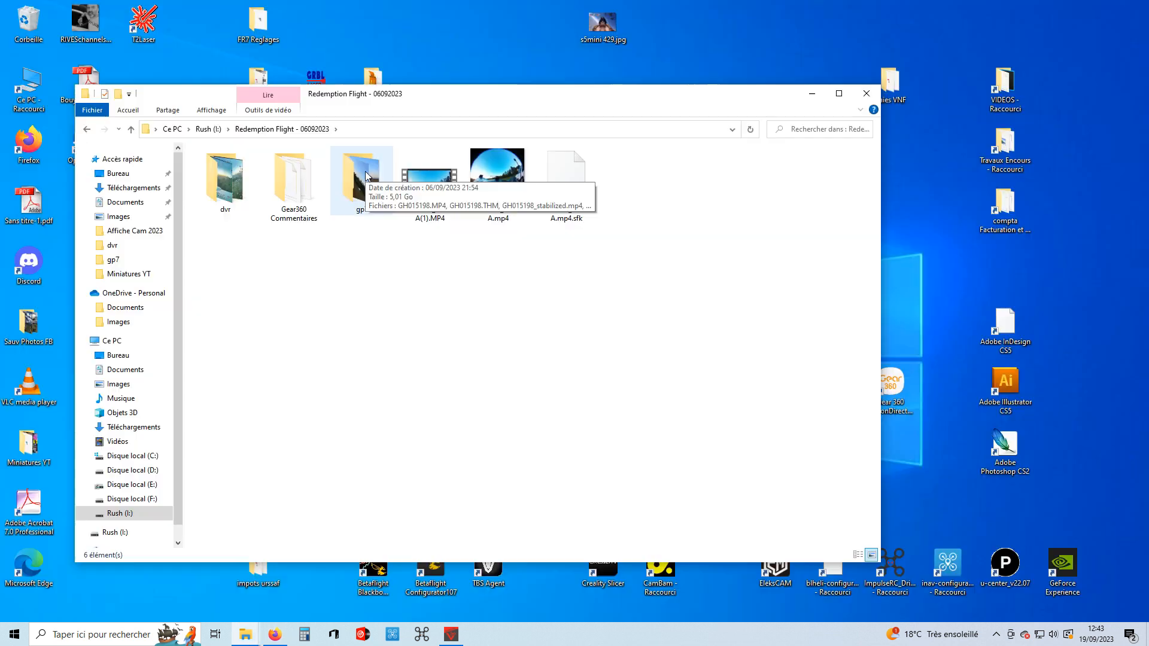
# Open the gp7 folder and examine the GH015198.MP4 video and its low-resolution companion GL015198.LRV
pyautogui.doubleClick(367, 175)
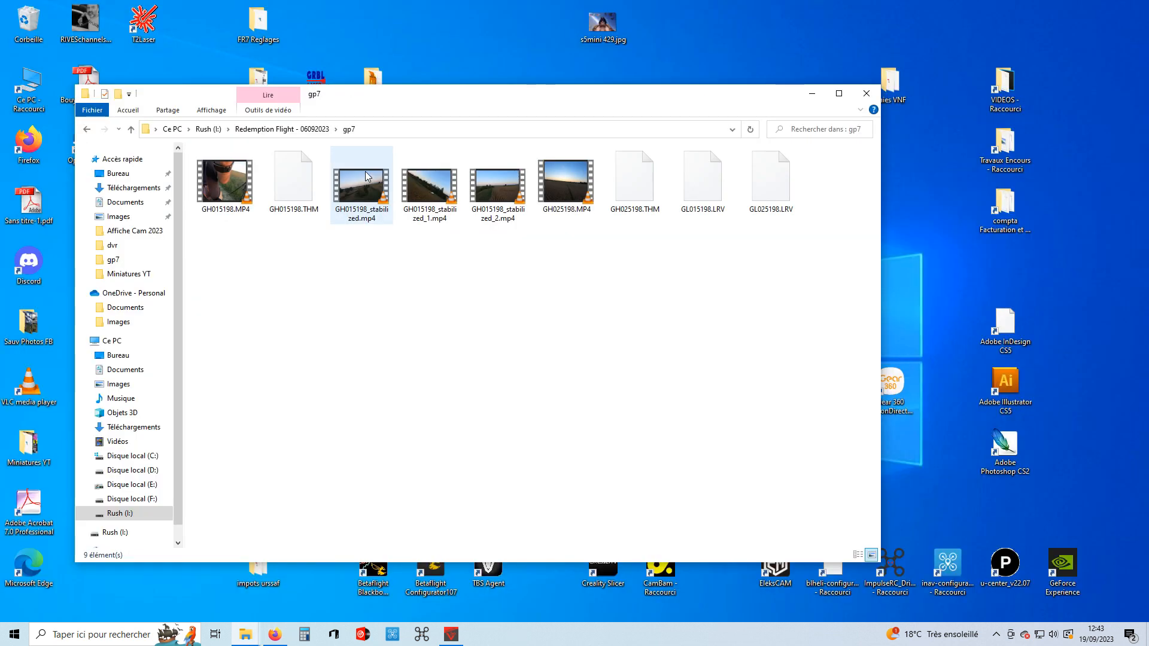
pyautogui.click(228, 183)
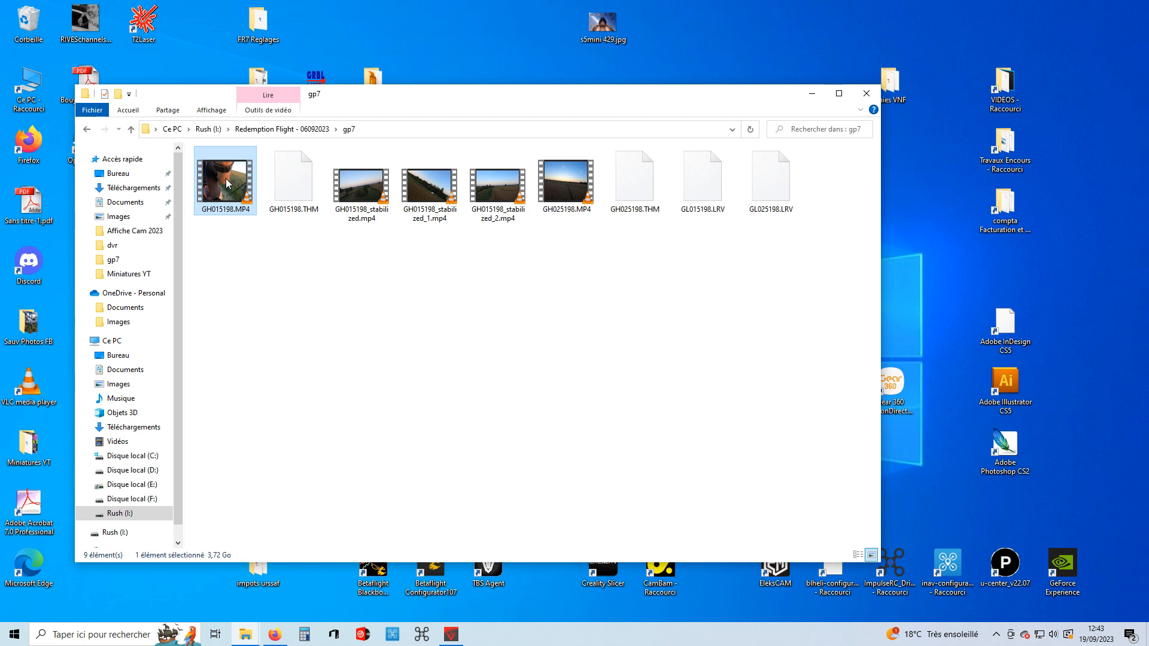
pyautogui.click(708, 193)
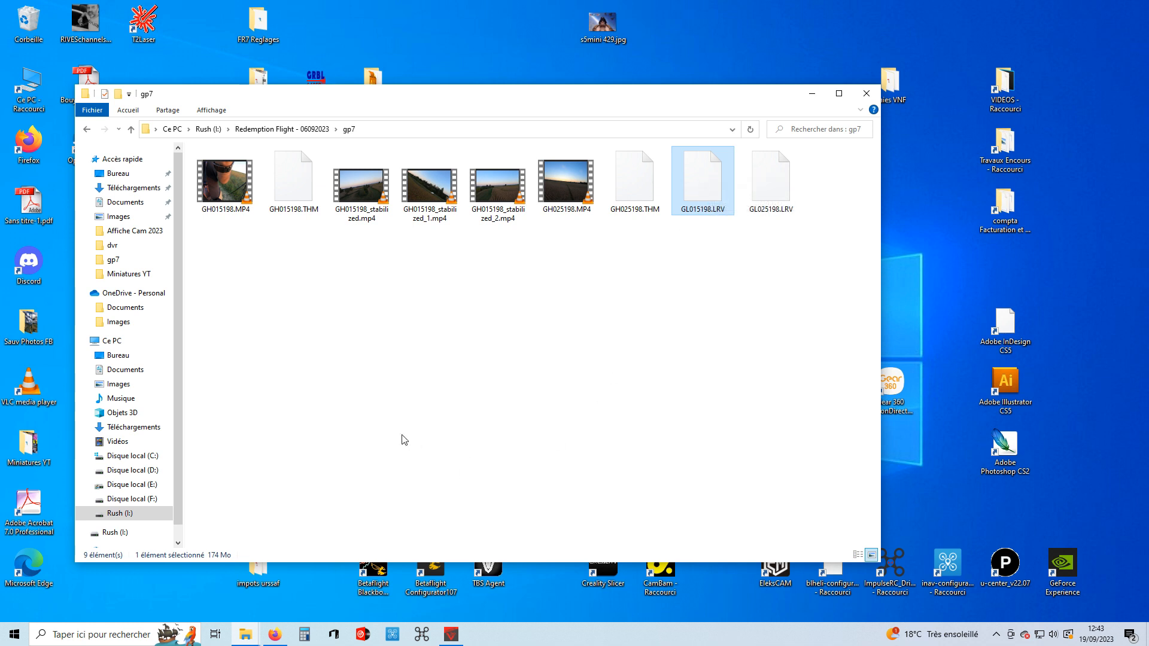
pyautogui.click(528, 321)
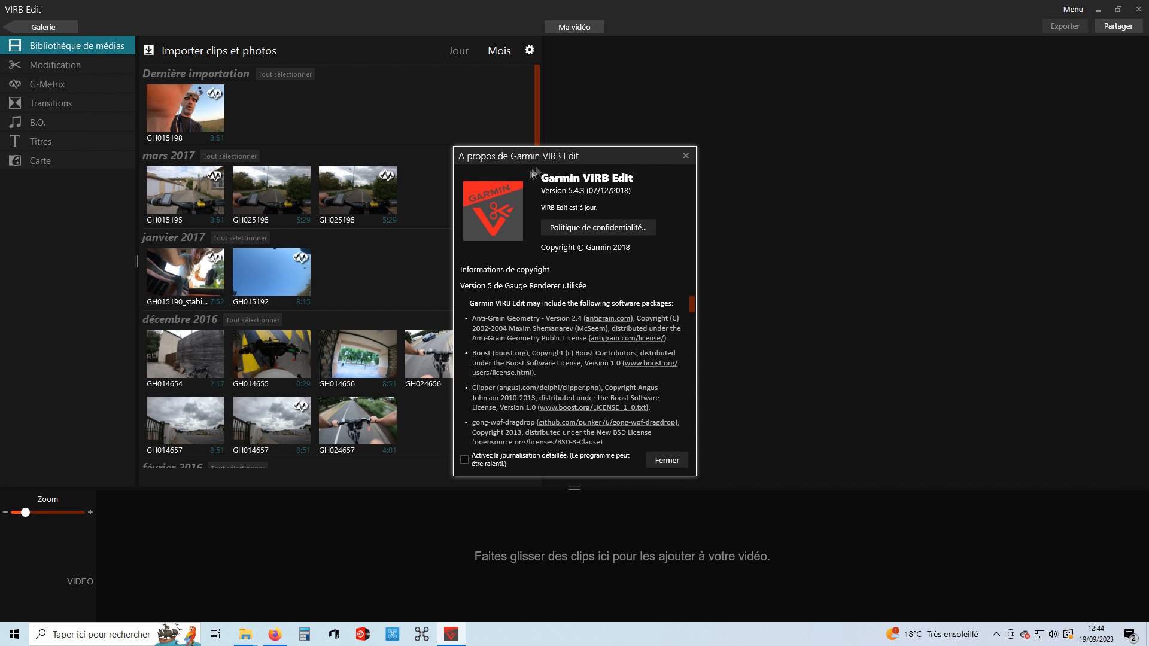
# Close the Garmin VIRB Edit about box and view the Telemetry Extractor for GoPro site in Firefox
pyautogui.click(667, 461)
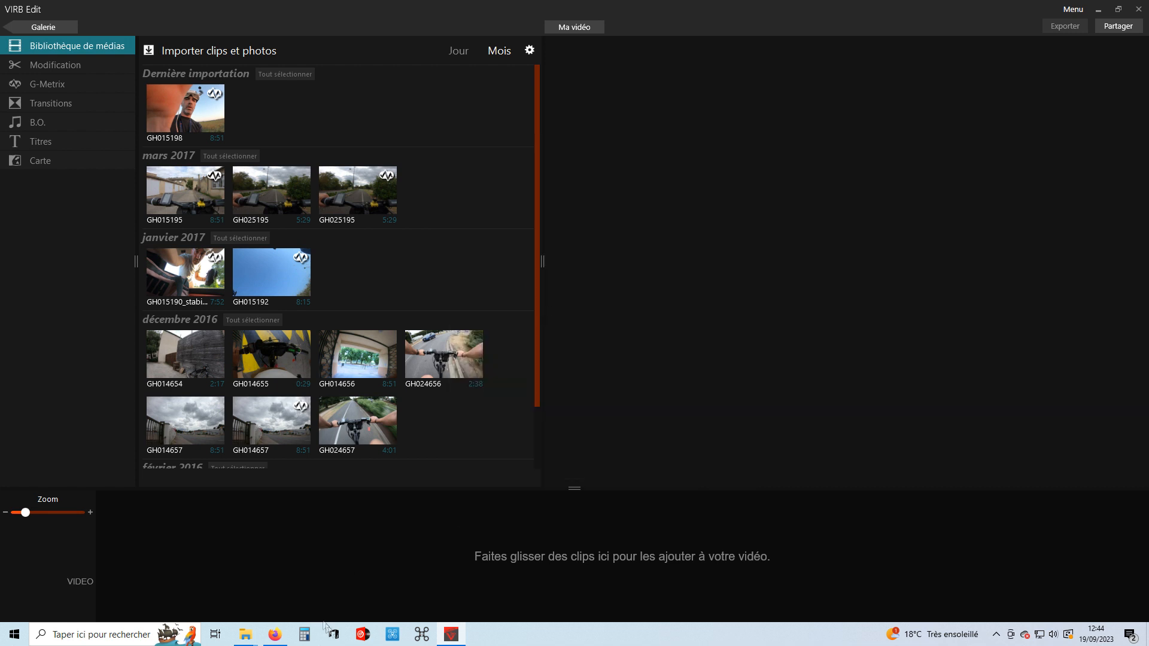
pyautogui.click(275, 635)
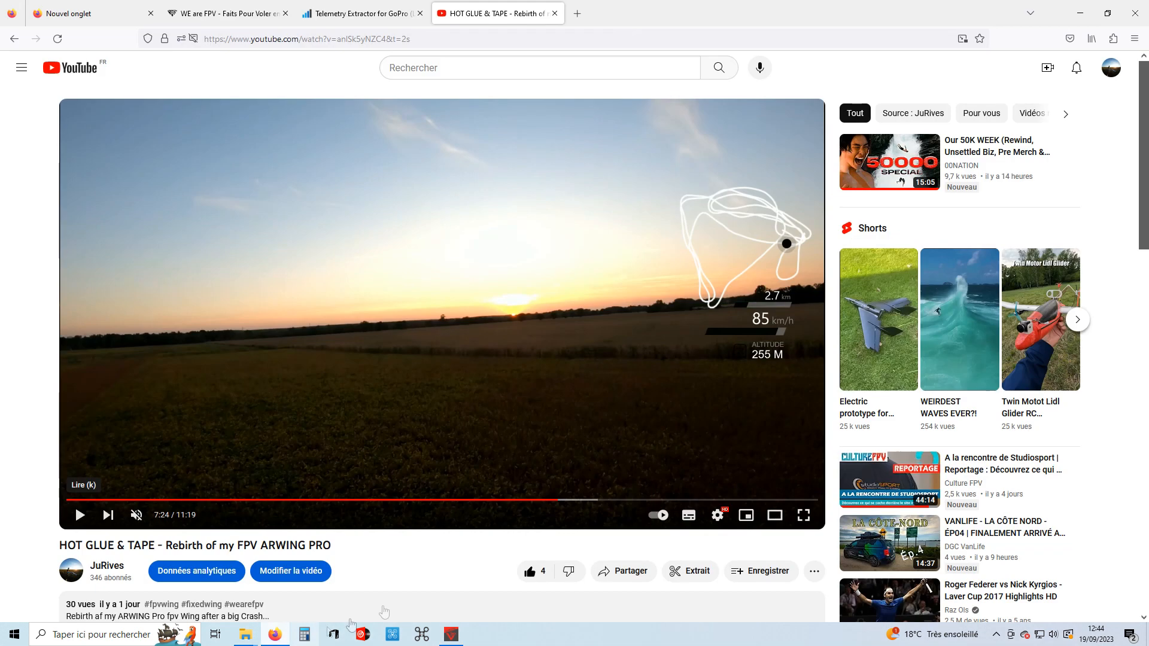
pyautogui.click(327, 6)
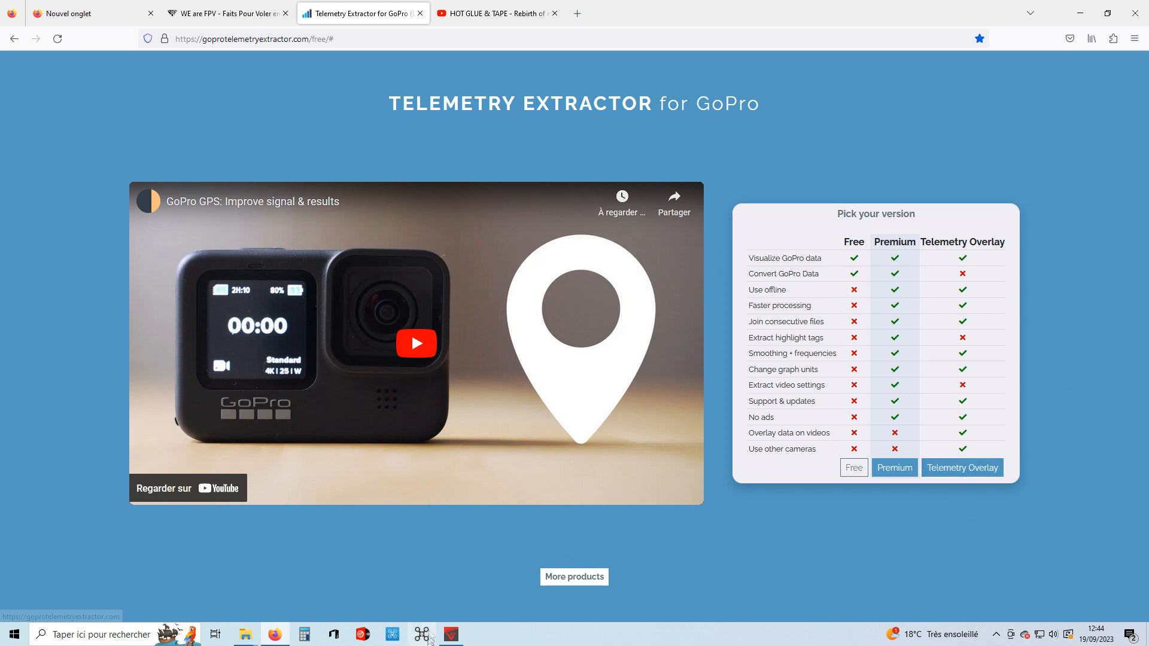
# Switch to VIRB Edit and create a new video from the gallery, named "Ma vidéo"
pyautogui.click(449, 639)
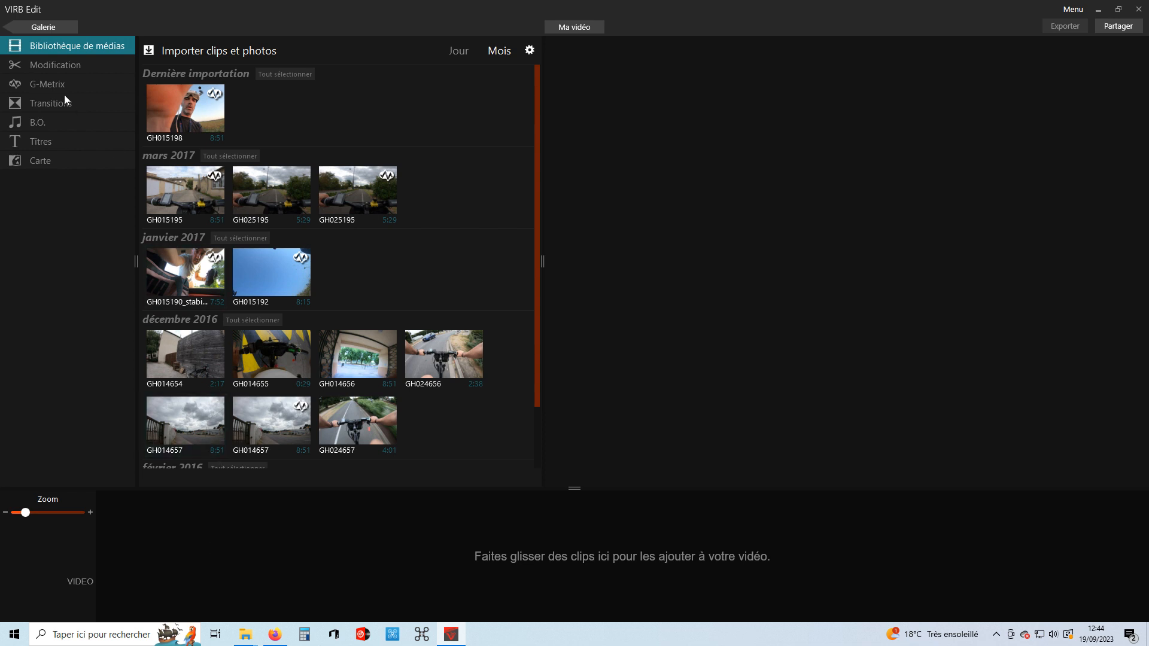
pyautogui.click(38, 26)
pyautogui.click(86, 73)
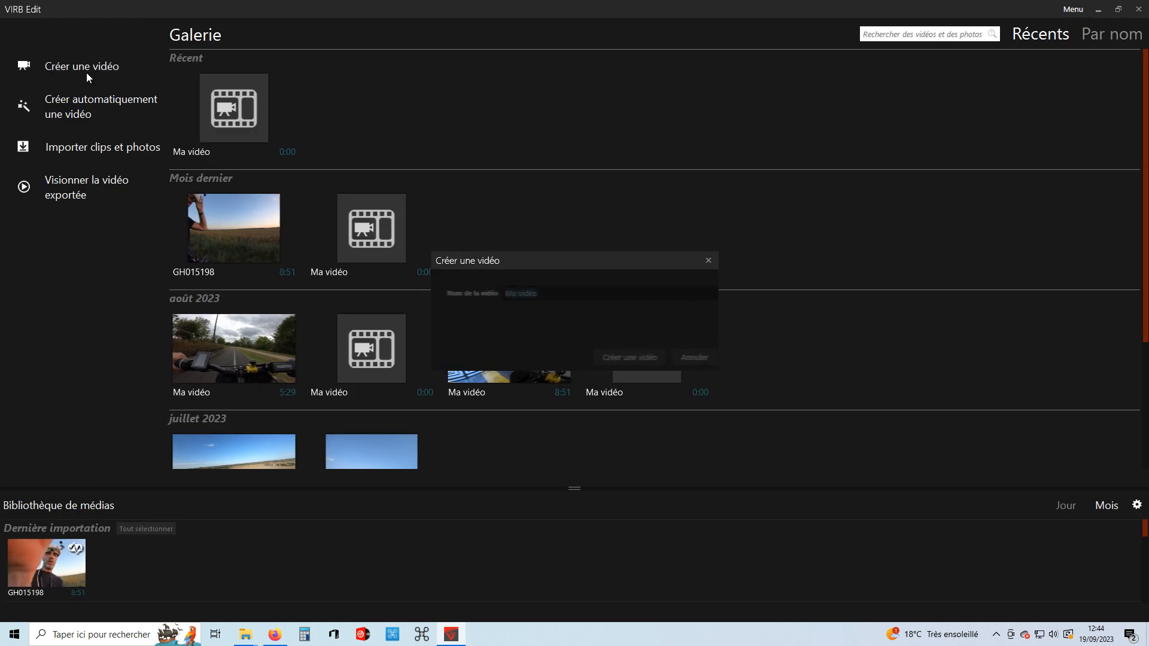
pyautogui.press('Return')
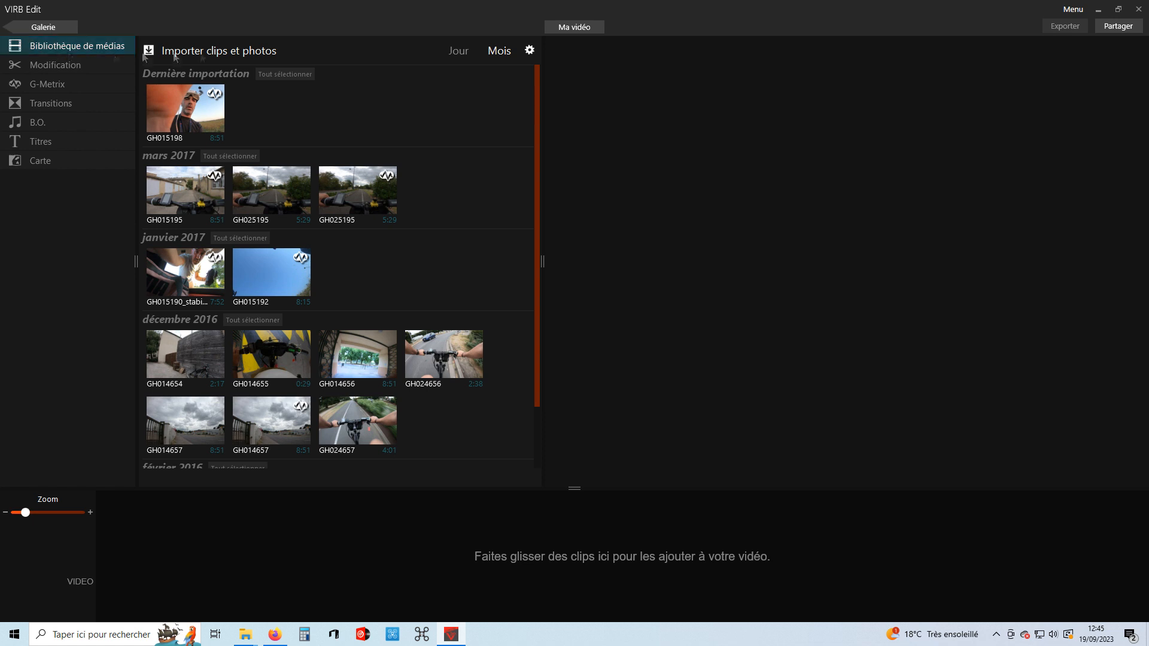
# Import the clip GH015198.MP4 from the gp7 folder into the media library
pyautogui.click(194, 50)
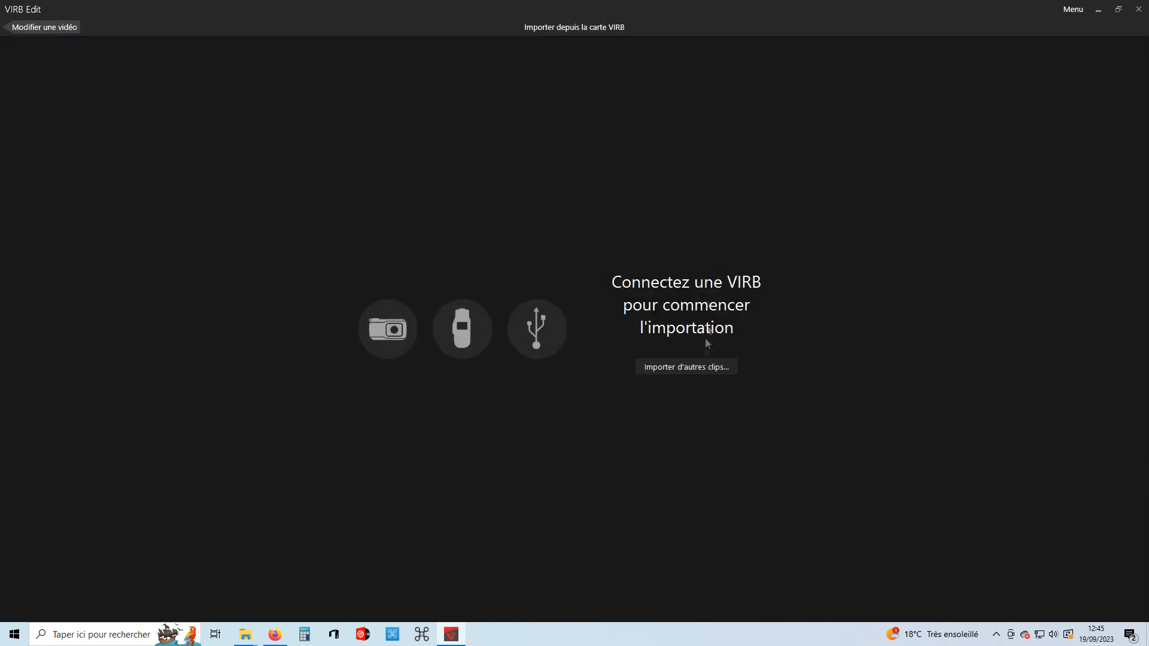
pyautogui.click(686, 367)
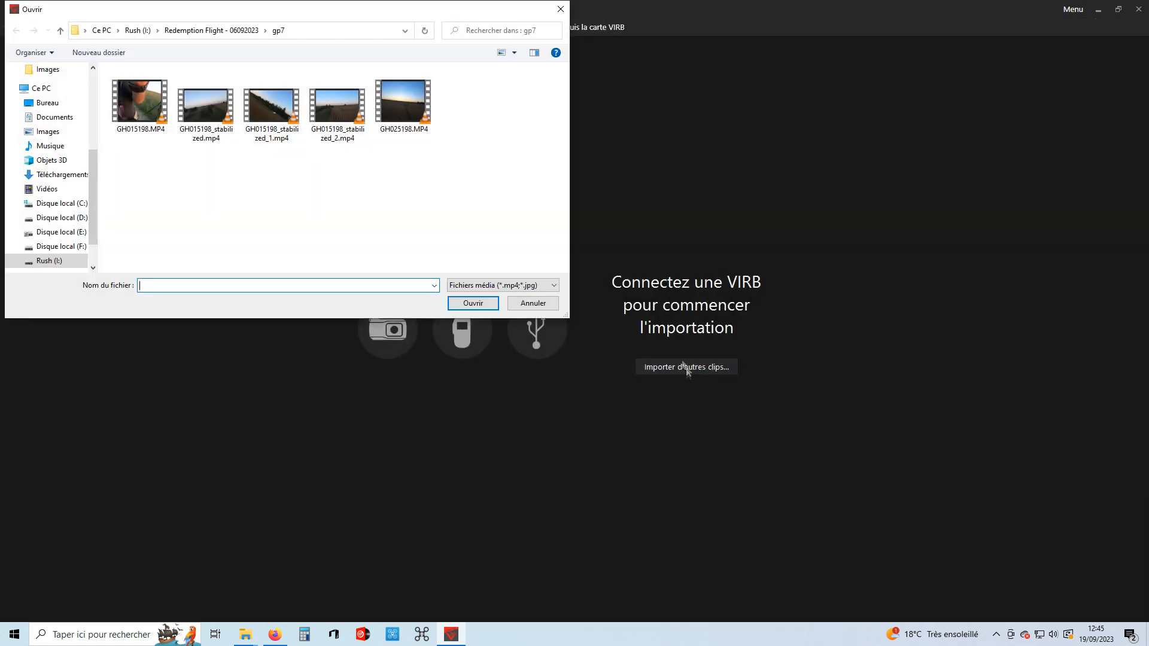
pyautogui.click(134, 100)
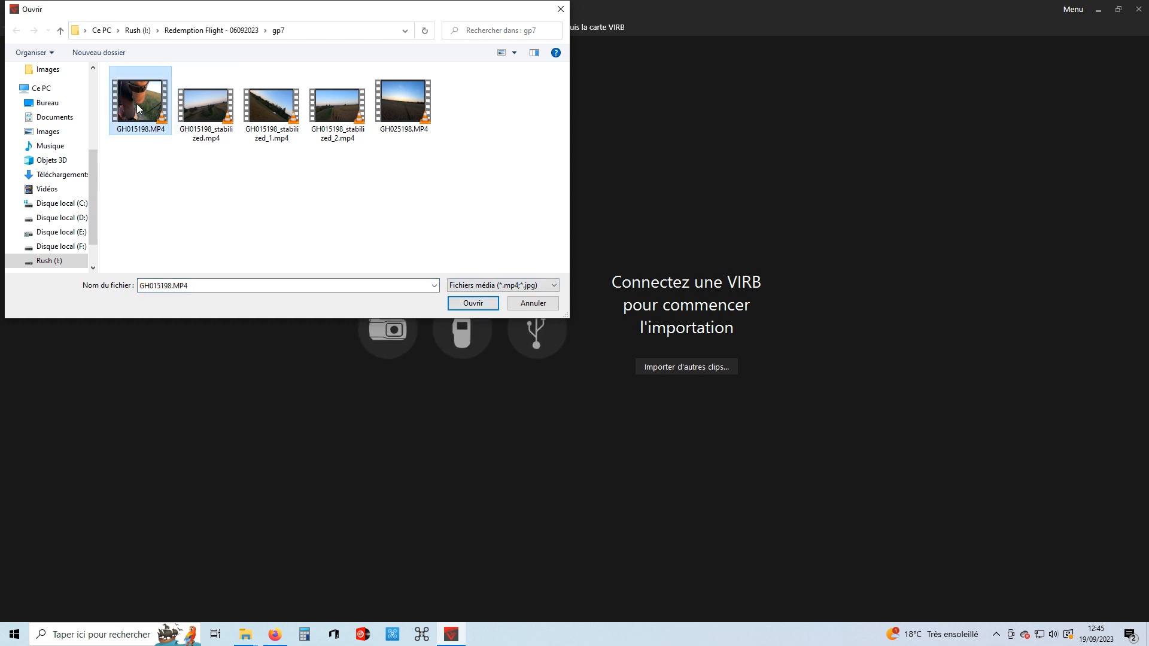
pyautogui.click(473, 303)
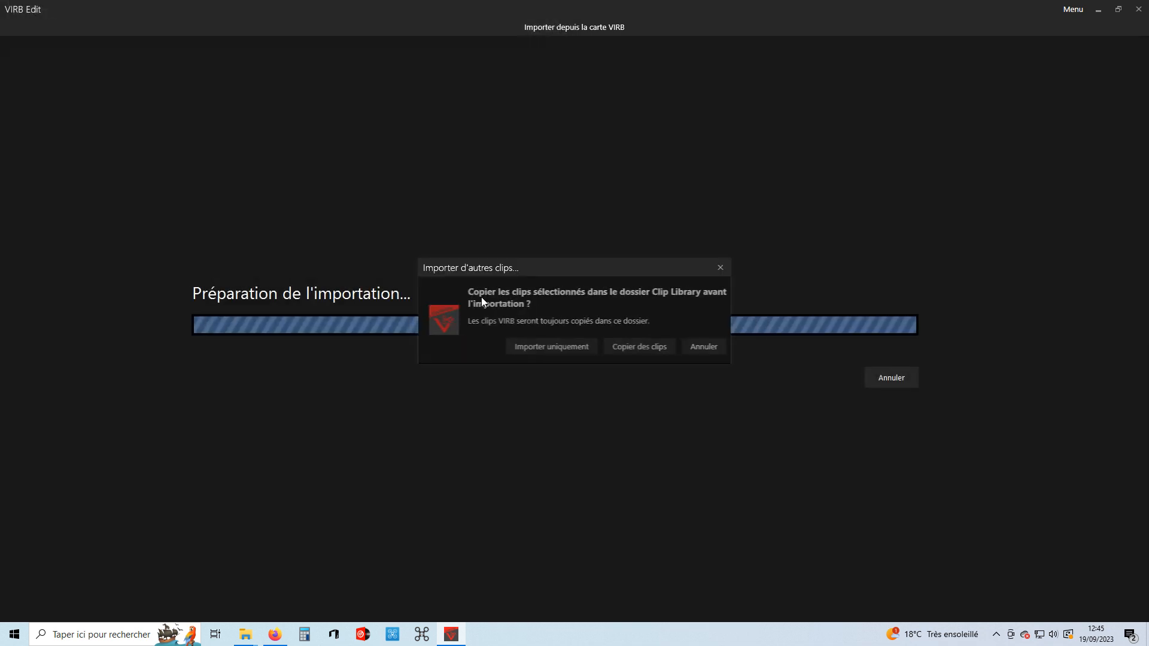
pyautogui.click(645, 347)
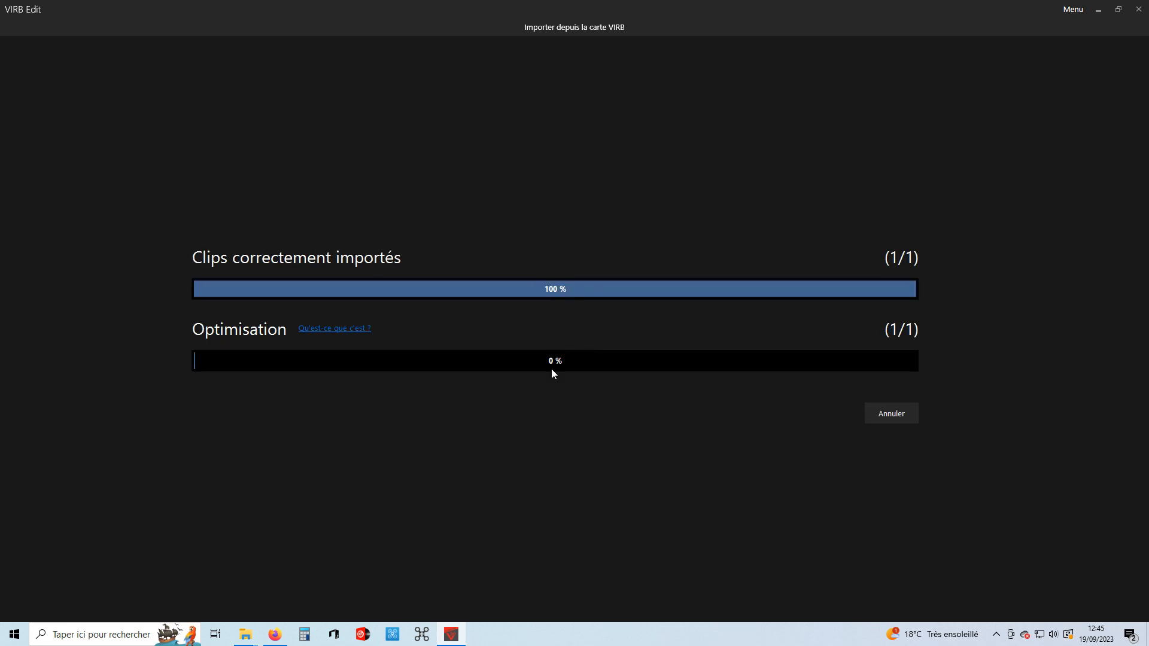
# Switch to Telemetry Extractor in Firefox, choose the free version and load GL015198.LRV from the gp7 folder
pyautogui.click(276, 638)
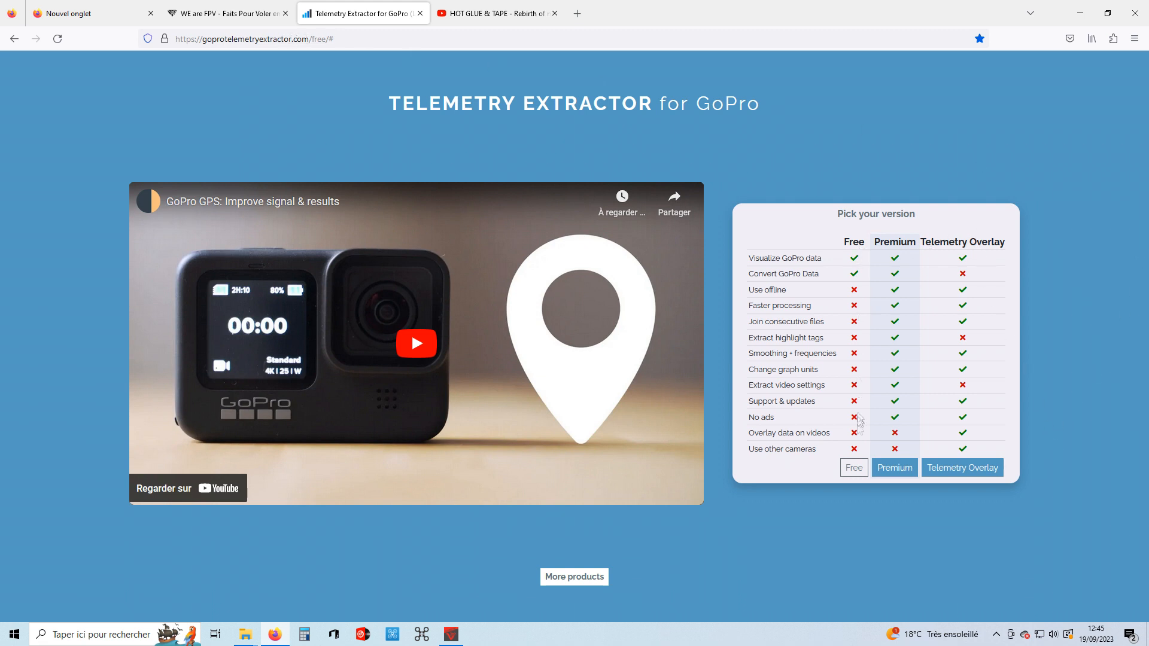
pyautogui.click(853, 470)
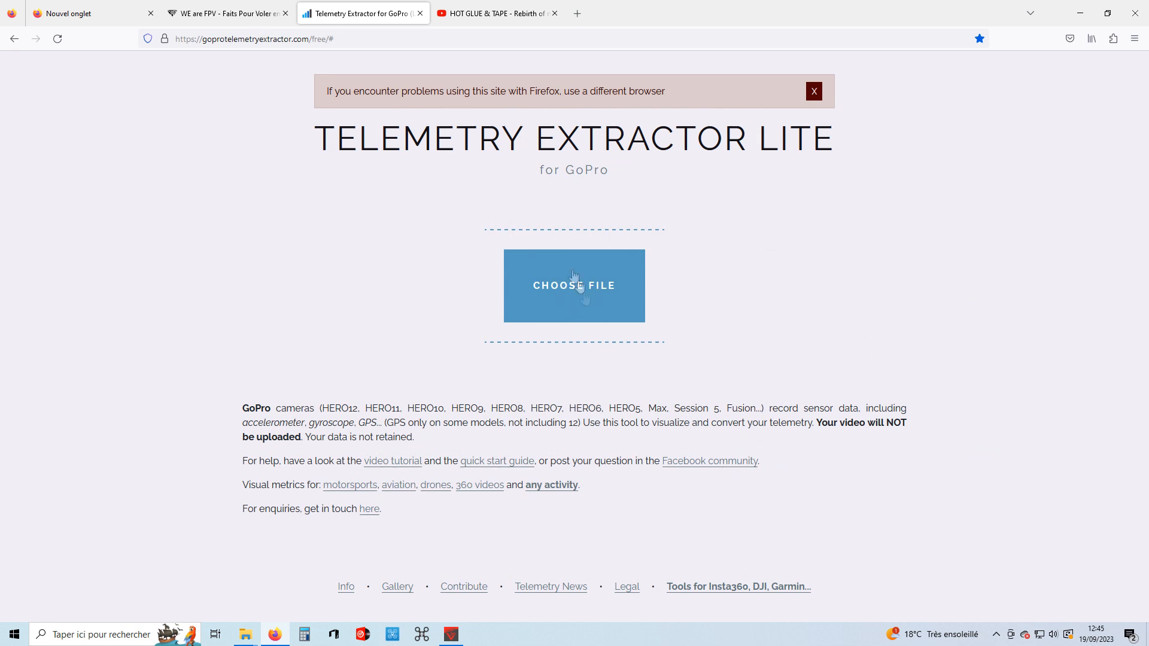
pyautogui.click(576, 290)
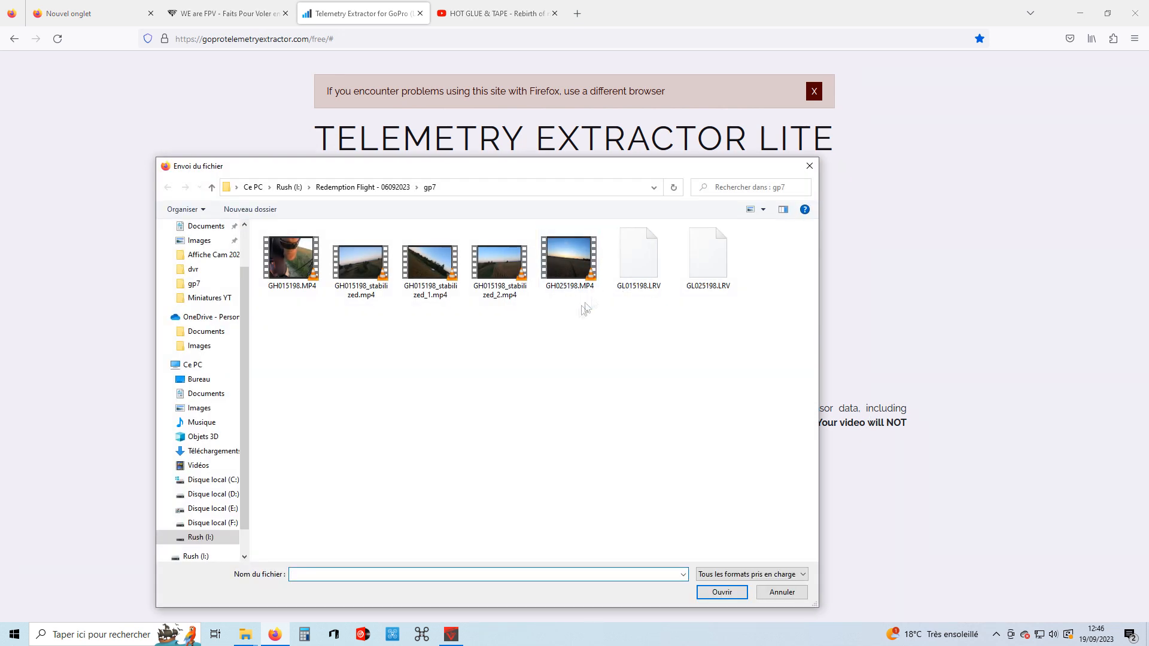
pyautogui.click(637, 259)
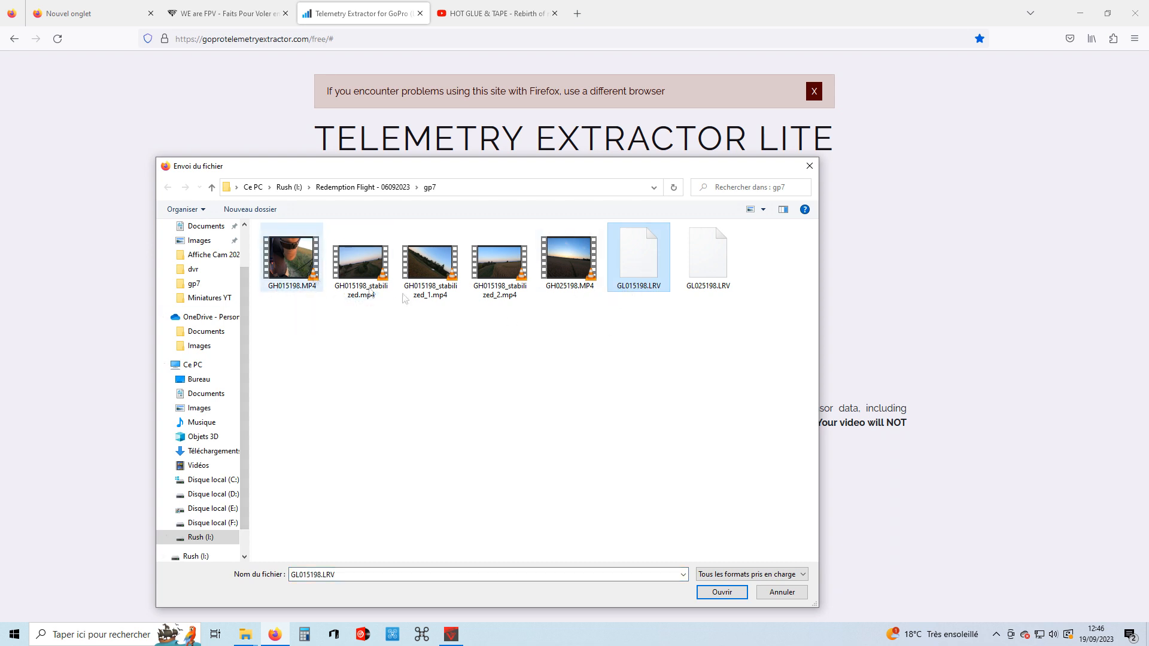
pyautogui.click(722, 593)
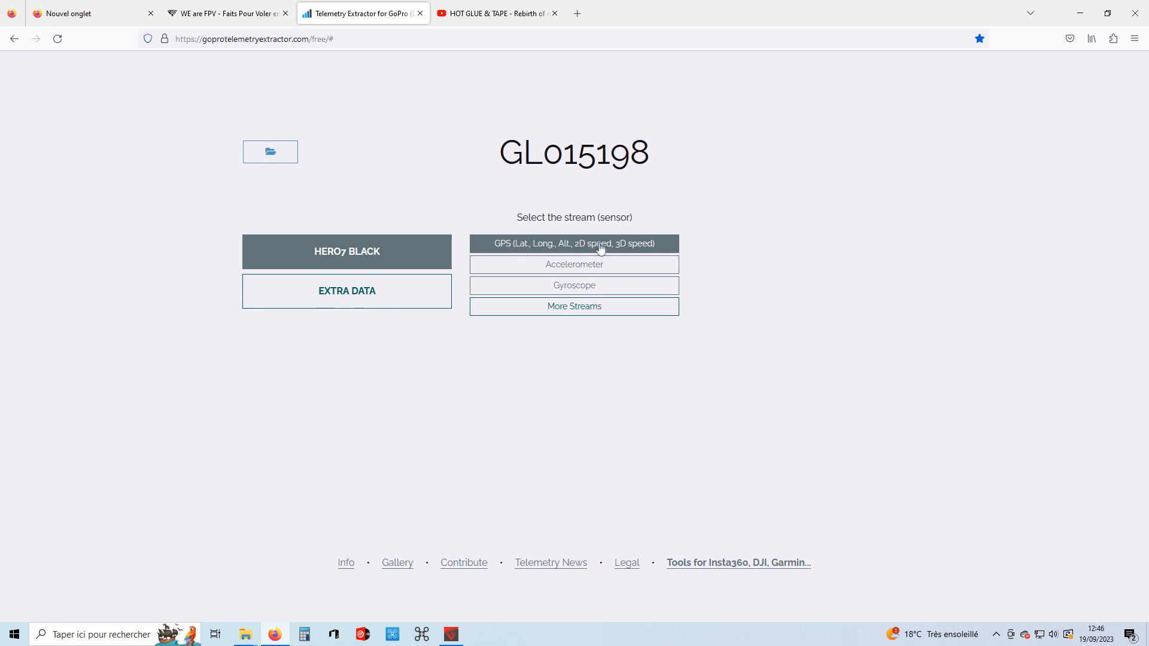
# Extract the GPS stream and export it in the Virb Edit format
pyautogui.click(644, 247)
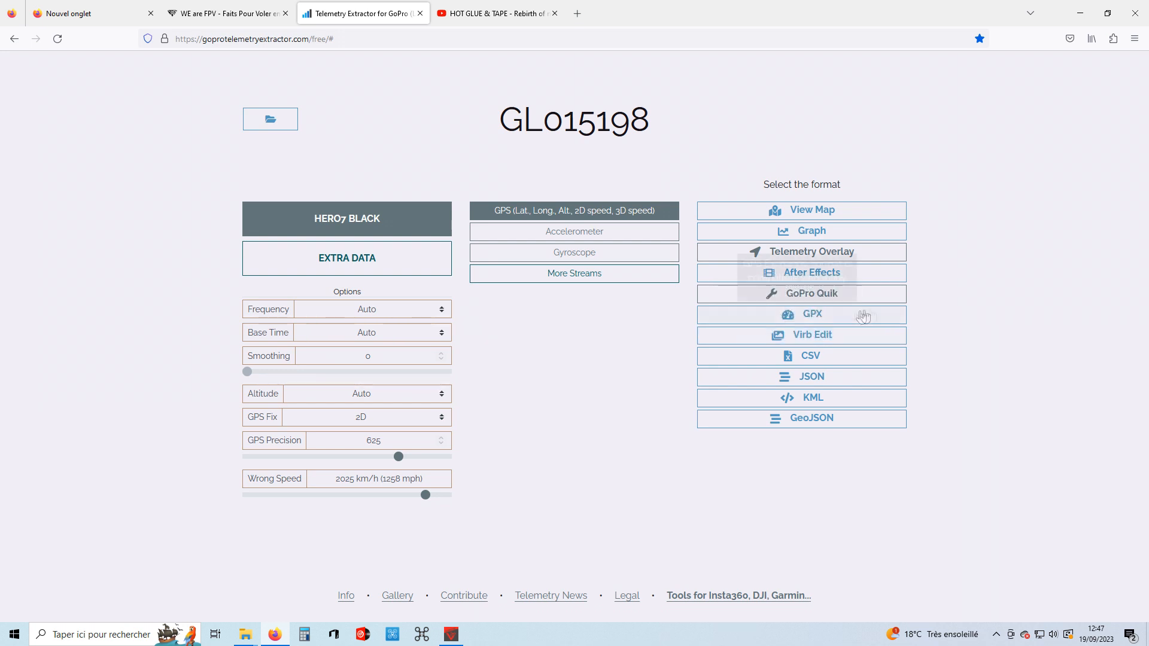
pyautogui.click(829, 343)
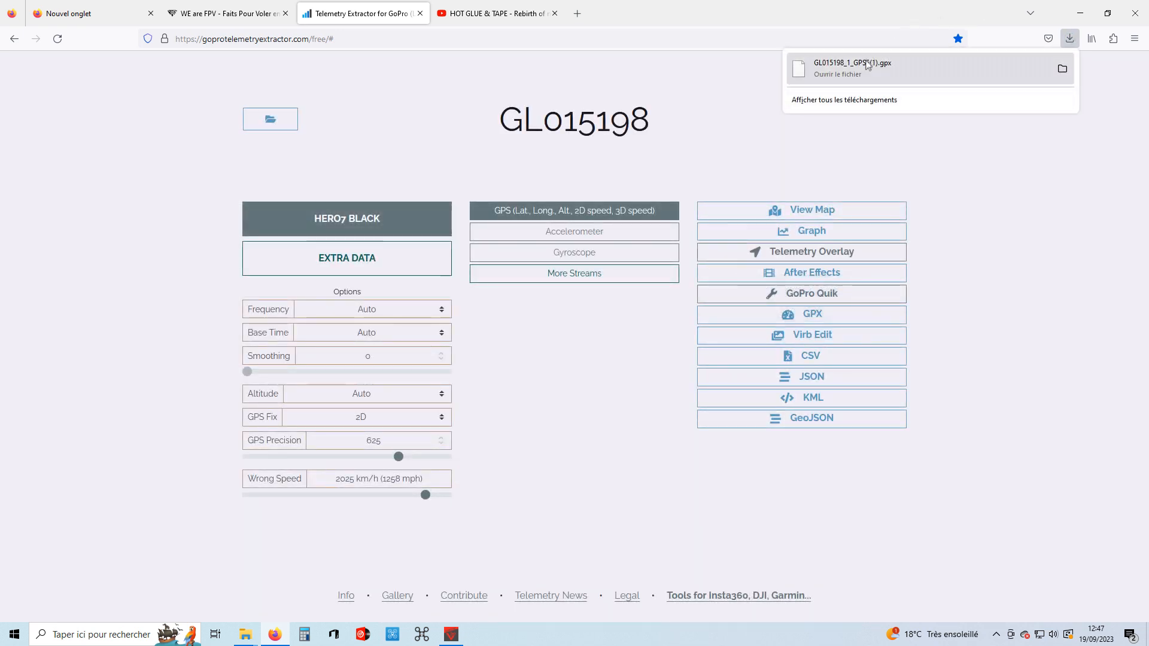
pyautogui.click(1028, 198)
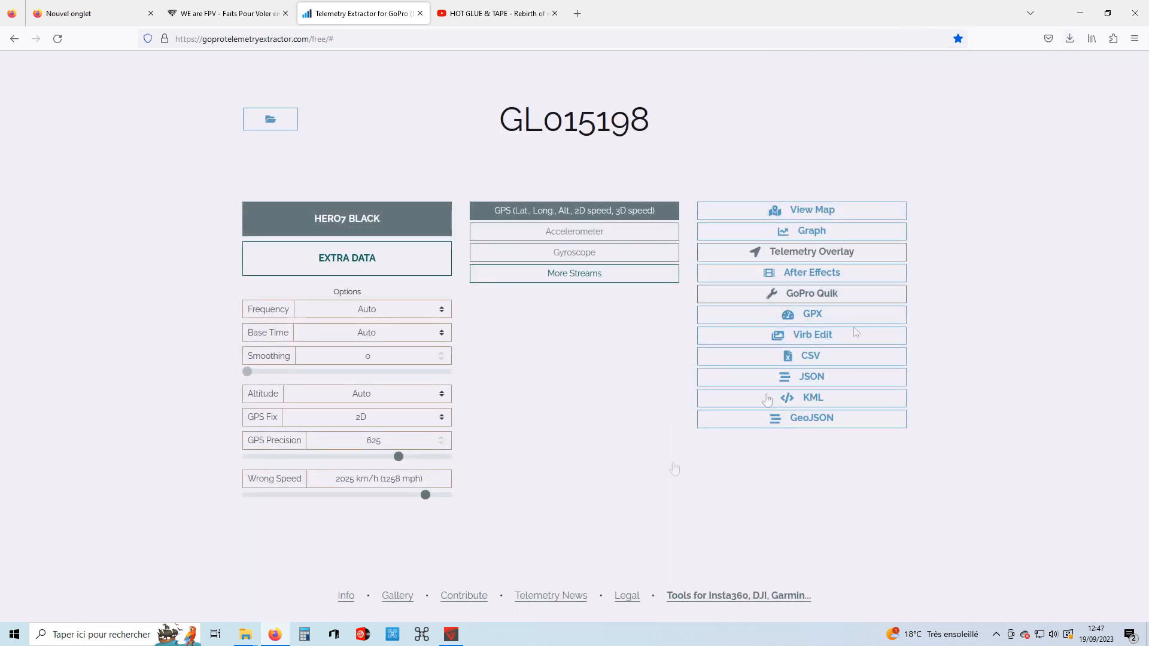
# Return to VIRB Edit, close the finished import and add the newly imported GH015198 clip to the video timeline
pyautogui.click(453, 636)
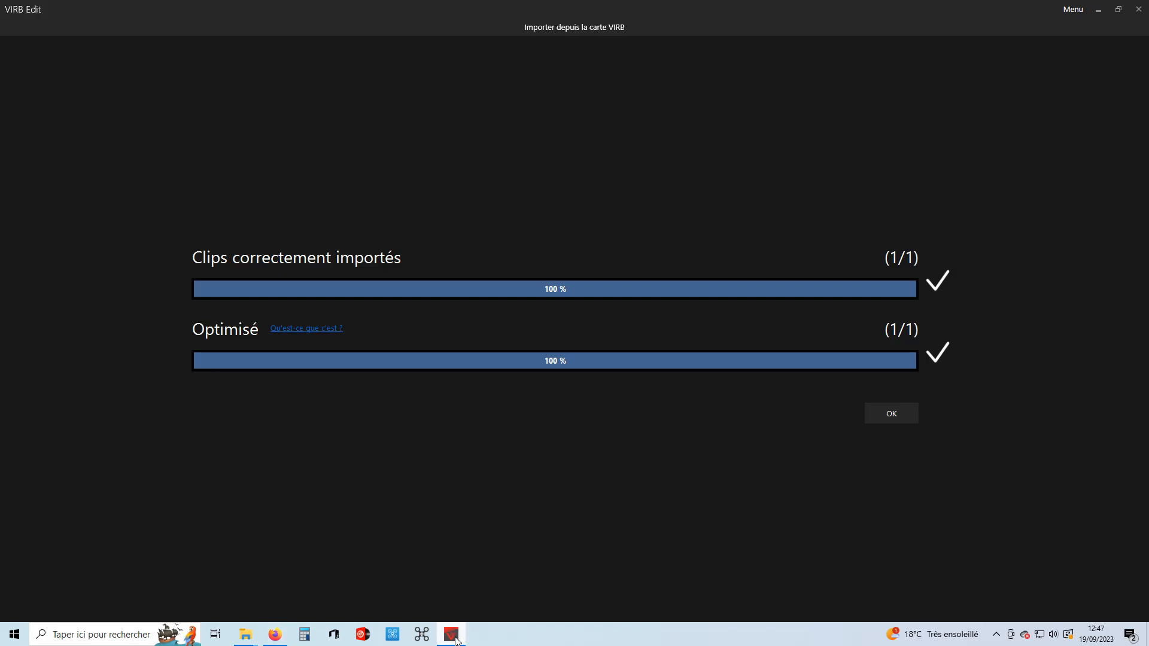
pyautogui.click(894, 414)
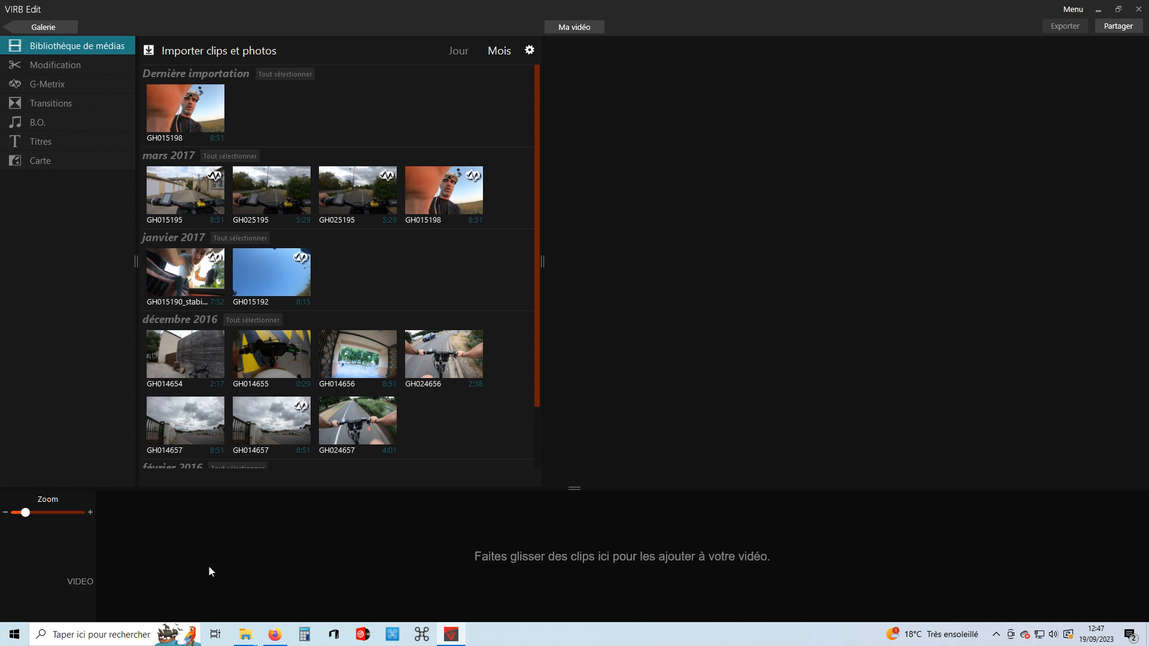
pyautogui.moveTo(195, 110); pyautogui.dragTo(139, 514)
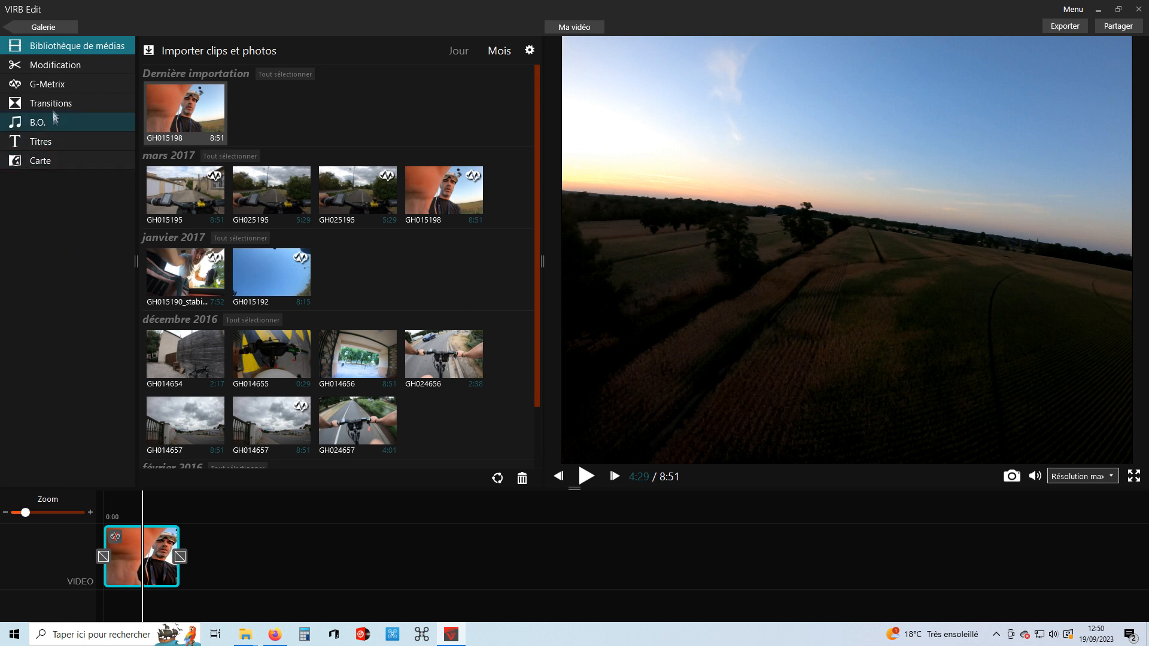
# Import GL015198_1_GPS5(1).gpx from the computer's downloads as the clip's G-Metrix log, declining to keep running the page's scripts
pyautogui.click(51, 88)
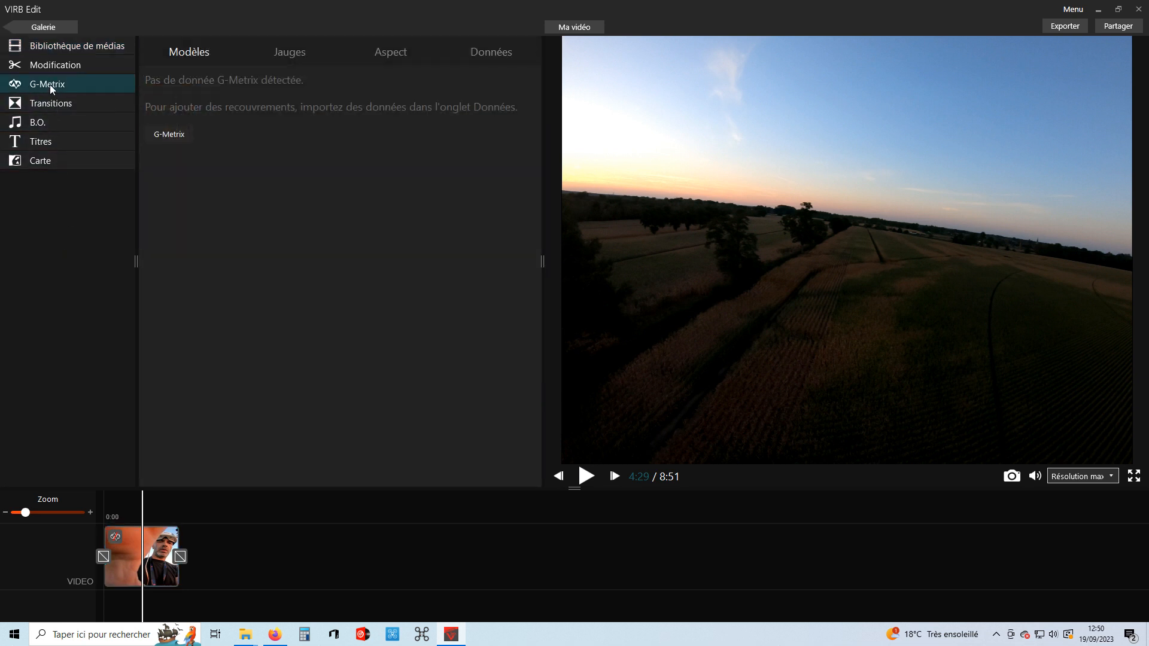
pyautogui.click(492, 53)
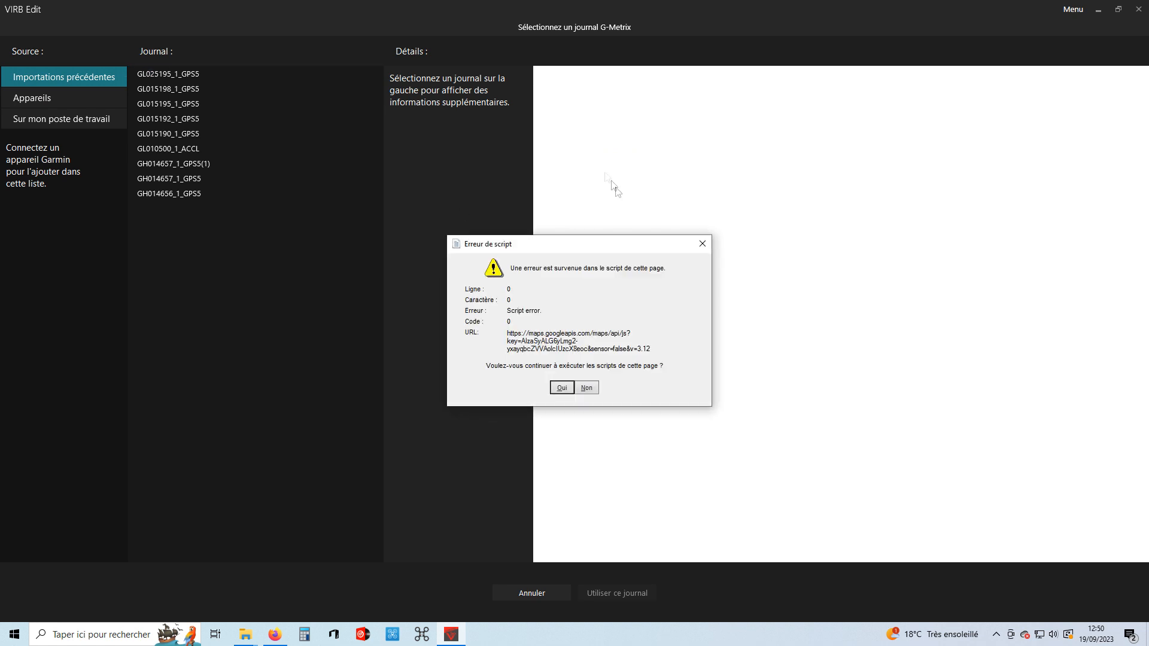
pyautogui.click(589, 390)
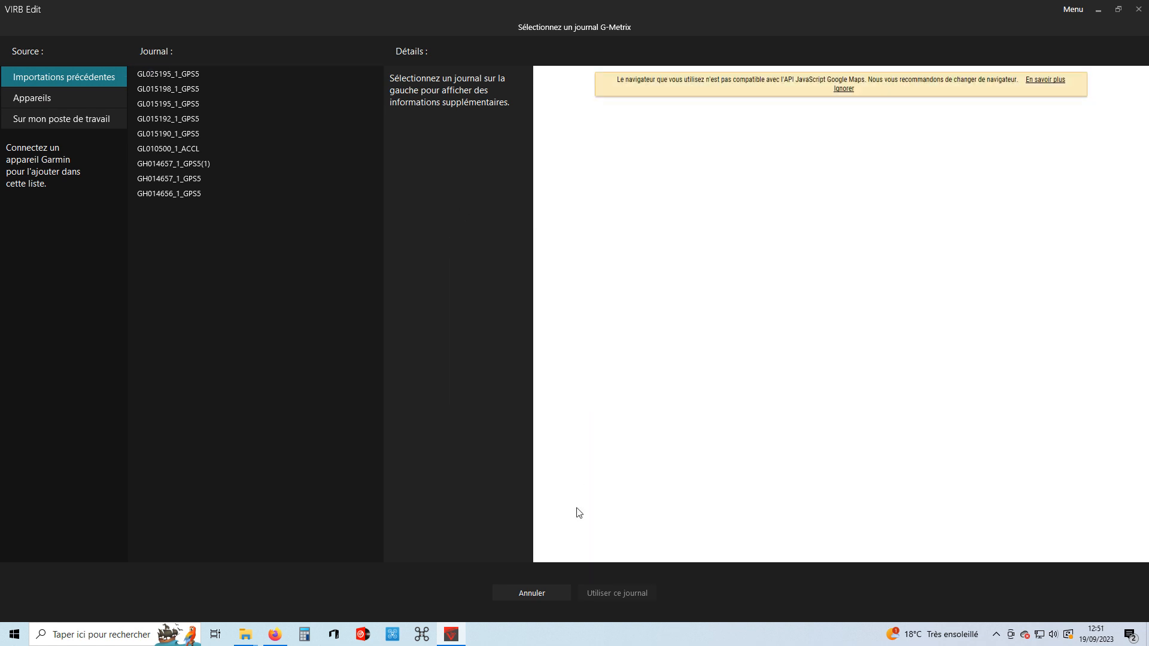
pyautogui.click(63, 119)
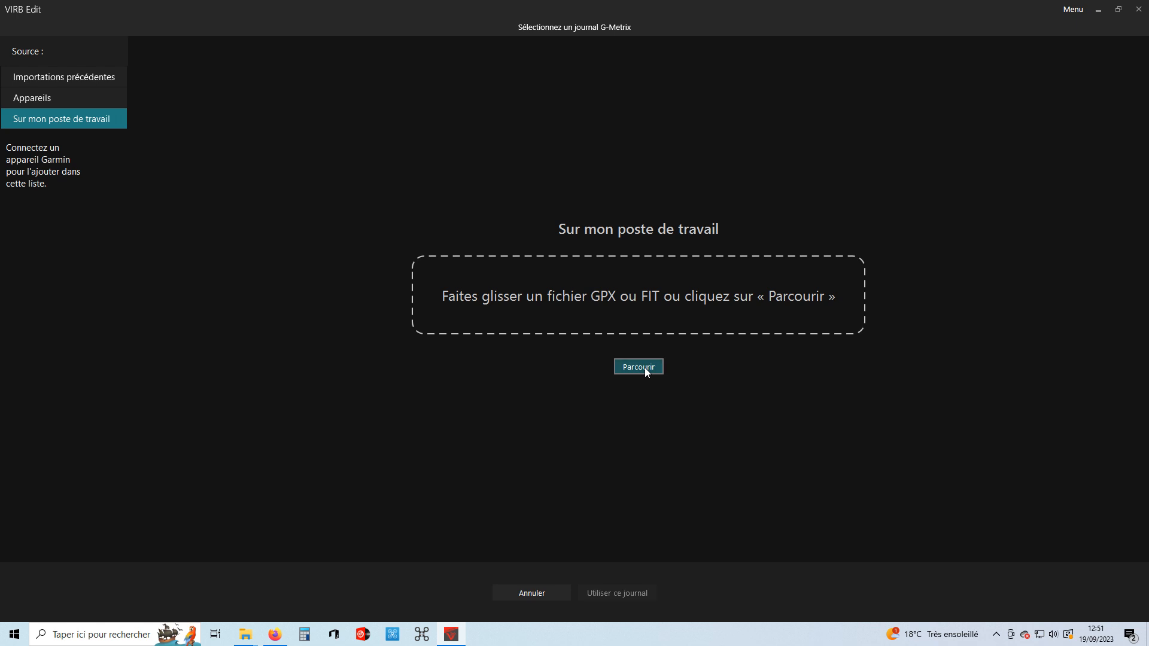
pyautogui.click(639, 367)
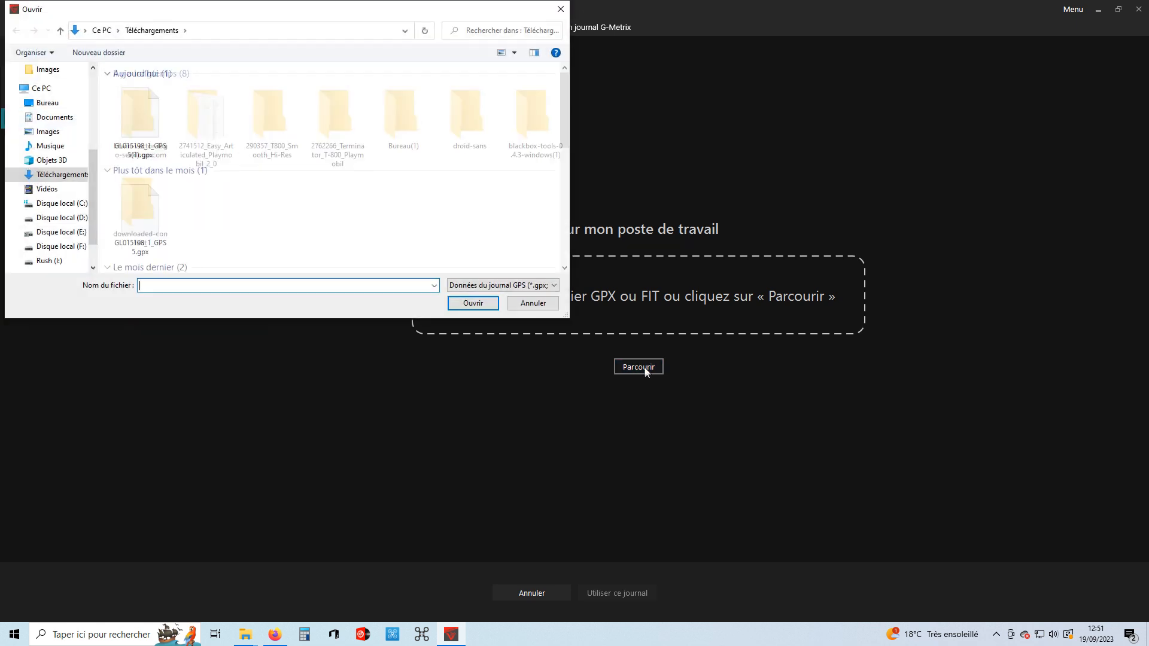
pyautogui.click(136, 118)
pyautogui.click(486, 303)
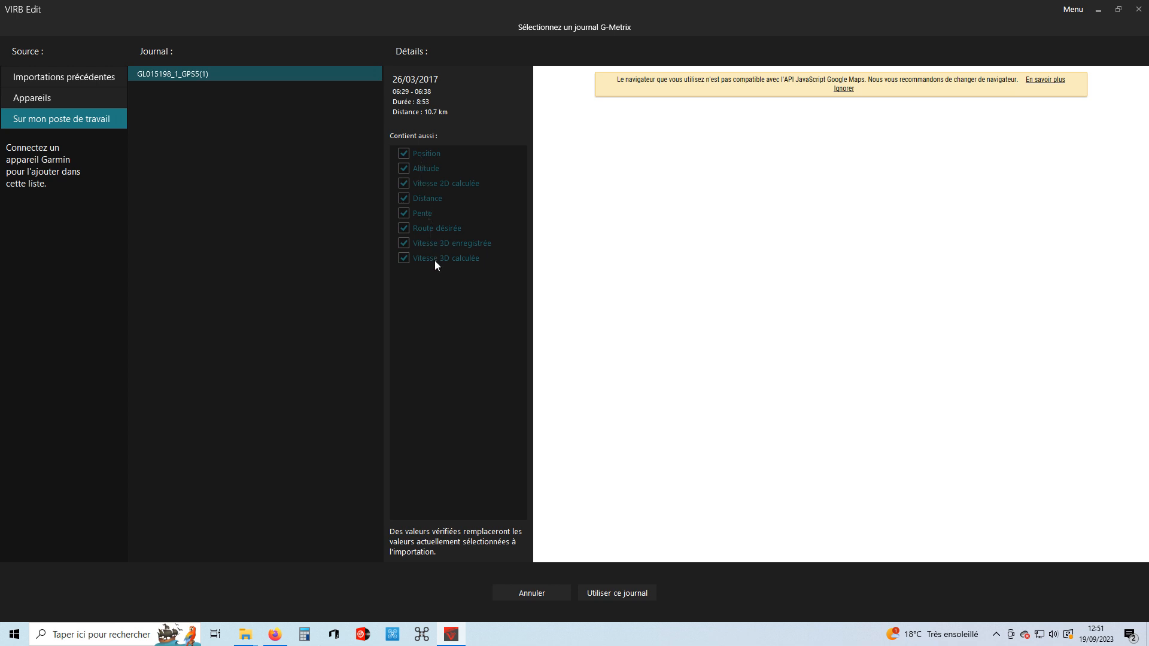
pyautogui.click(626, 595)
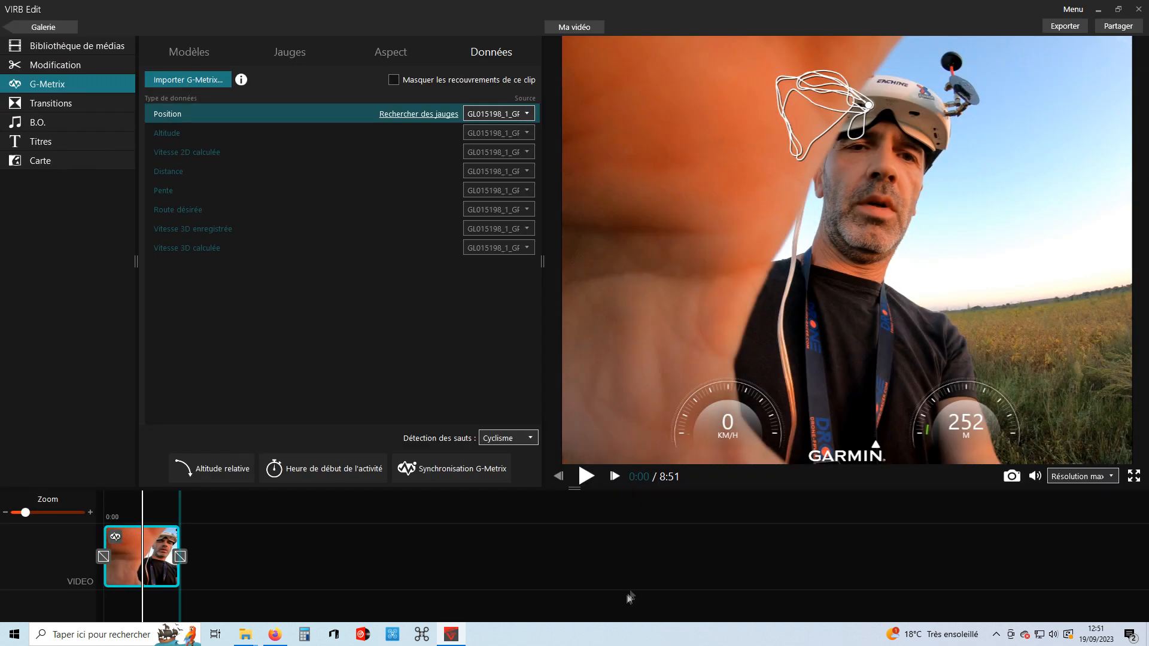
# Move the track trace and the altitude gauge further right in the picture, delete the GARMIN logo and select the speed gauge
pyautogui.click(855, 102)
pyautogui.moveTo(855, 101); pyautogui.dragTo(1117, 150)
pyautogui.click(940, 424)
pyautogui.moveTo(940, 424); pyautogui.dragTo(995, 388)
pyautogui.click(843, 458)
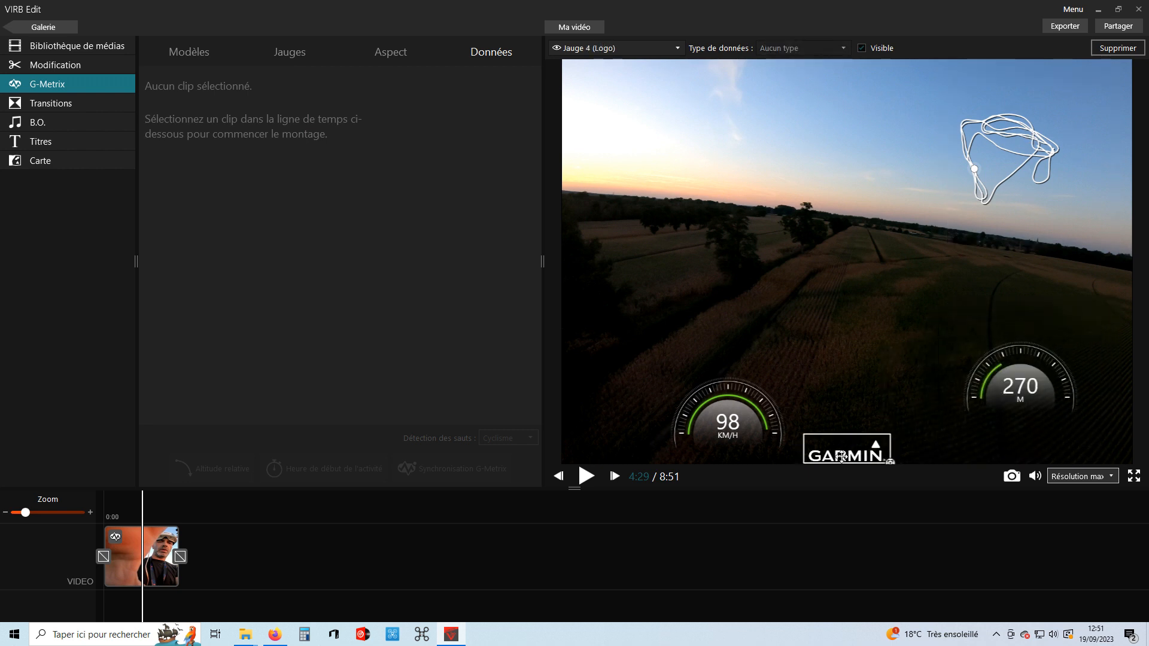
pyautogui.press('Delete')
pyautogui.click(745, 426)
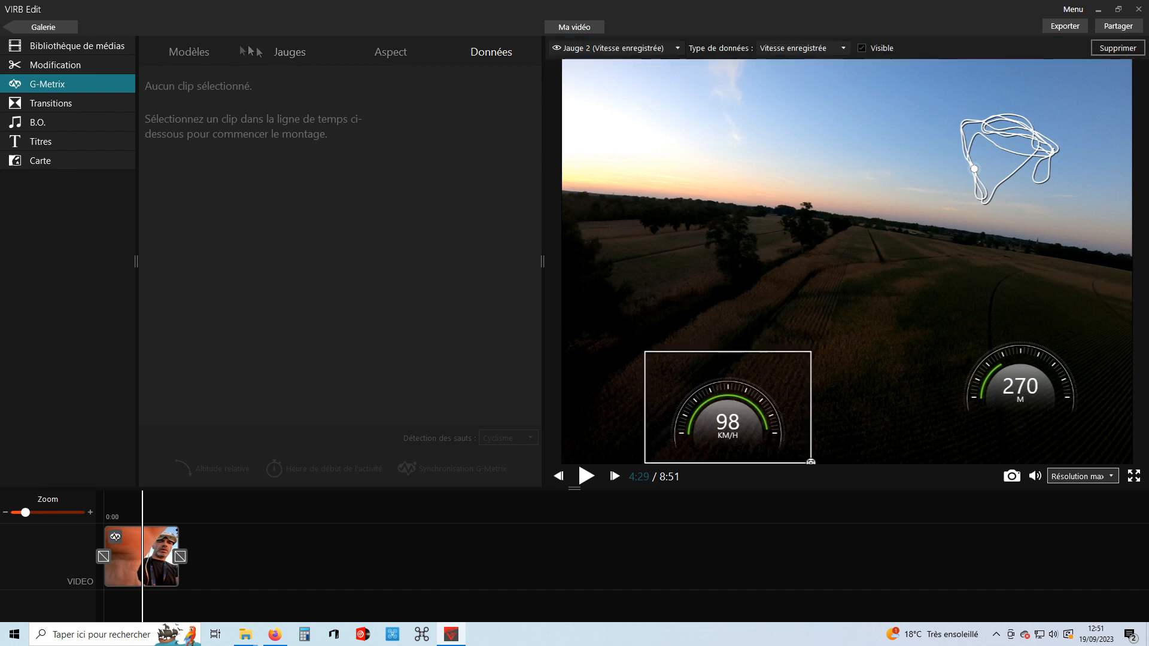
# Try out the Classique, Grounded and Race Day templates on the video, accepting that they overwrite the existing gauge changes
pyautogui.click(189, 52)
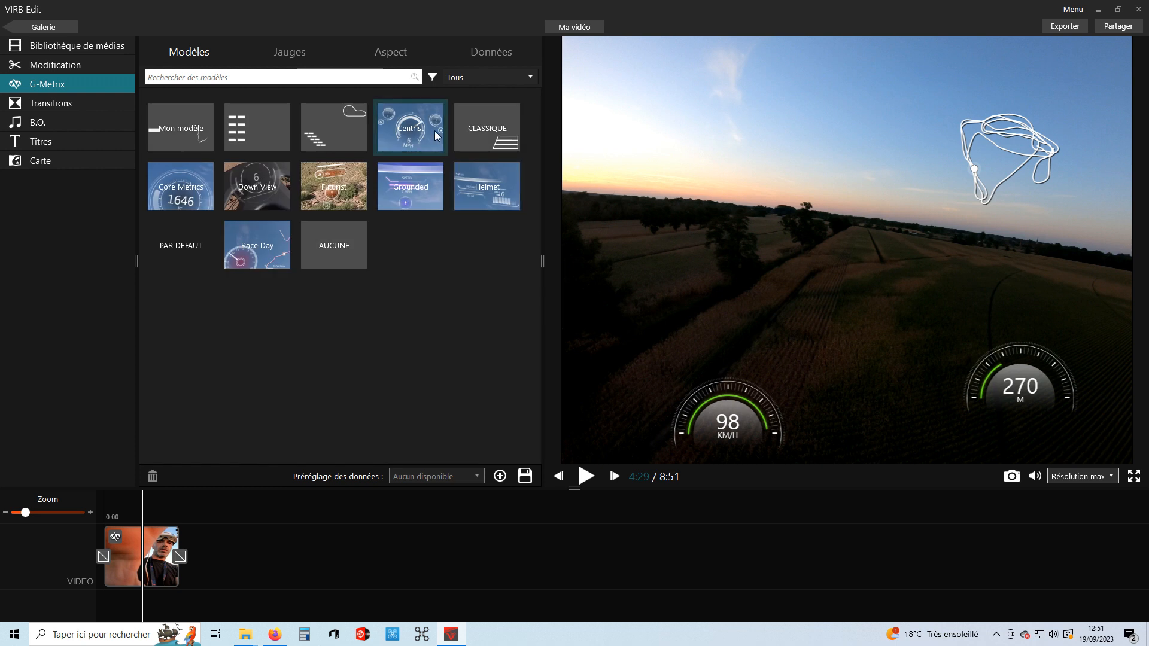
pyautogui.click(485, 127)
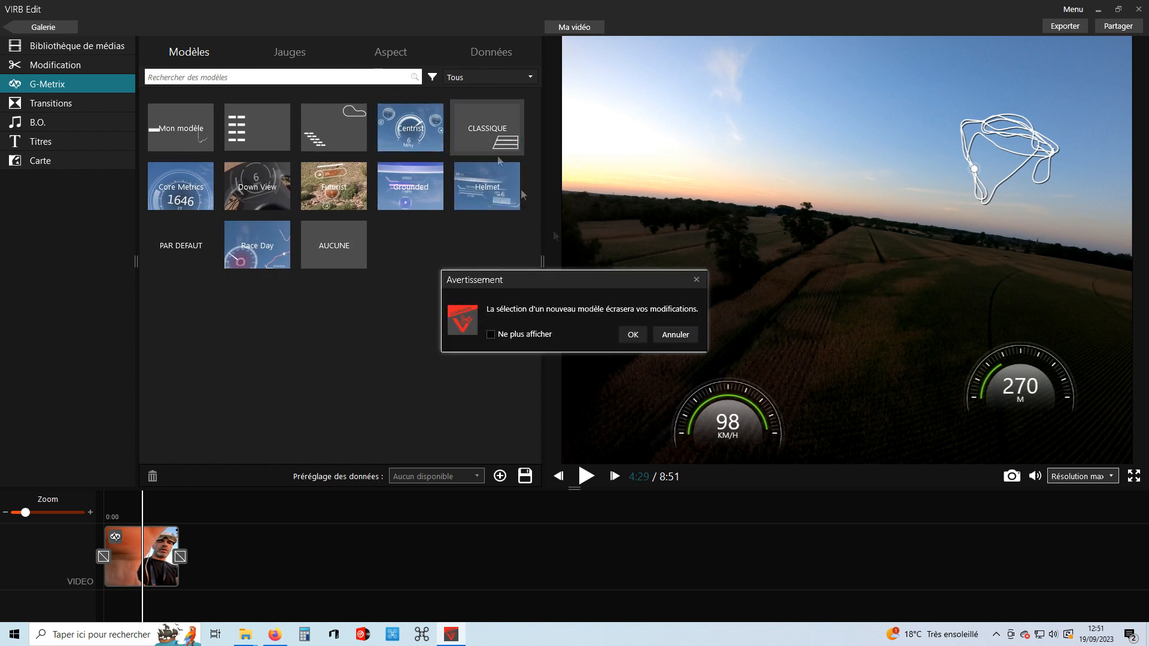
pyautogui.click(641, 336)
pyautogui.moveTo(485, 124)
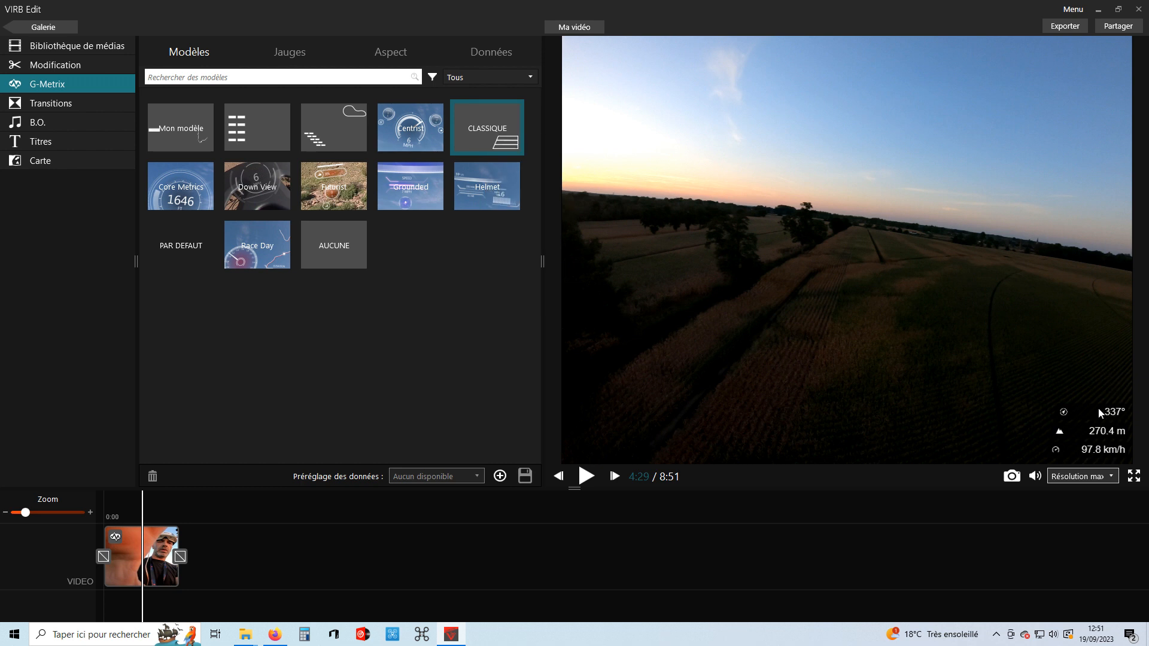
pyautogui.click(404, 199)
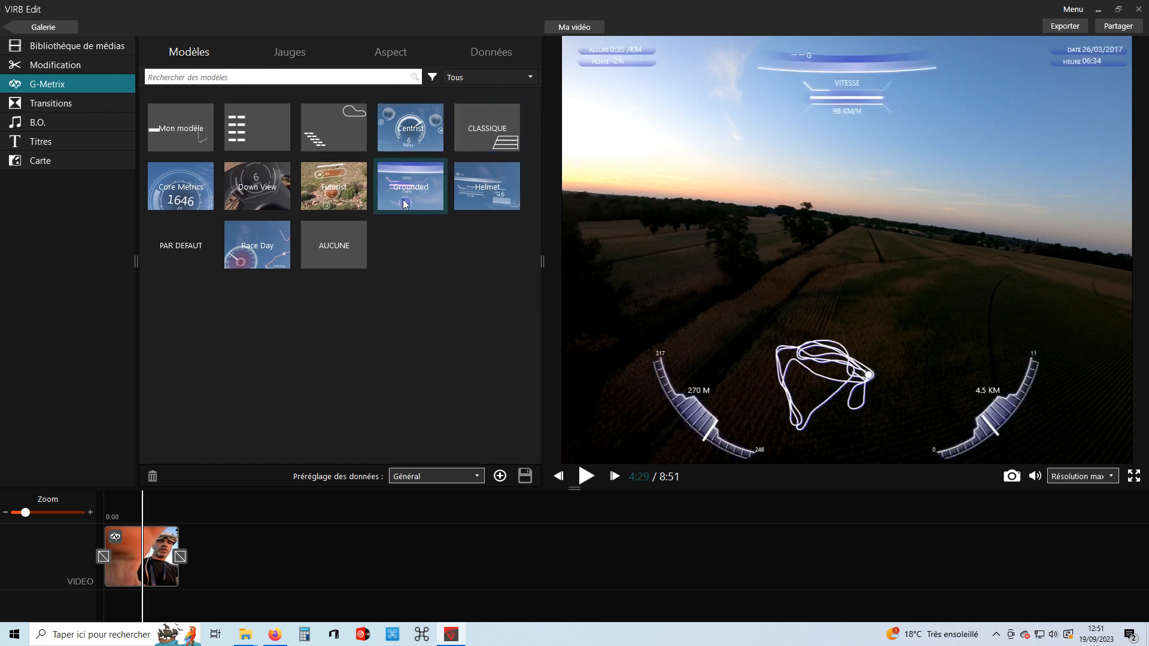
pyautogui.click(487, 187)
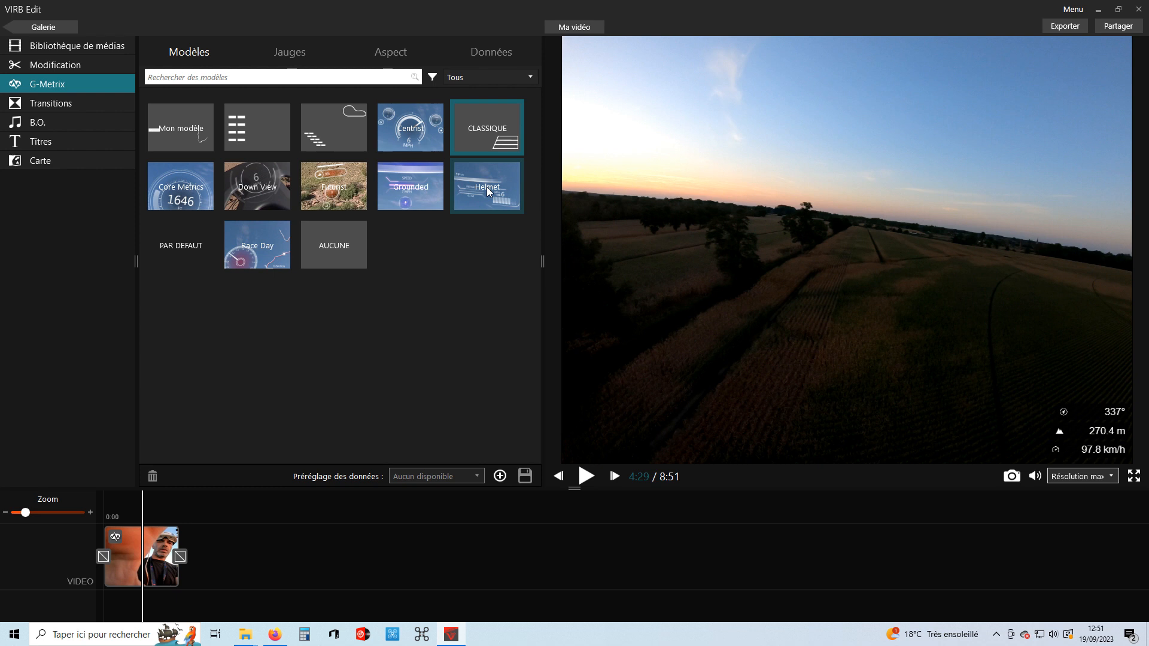
pyautogui.click(272, 251)
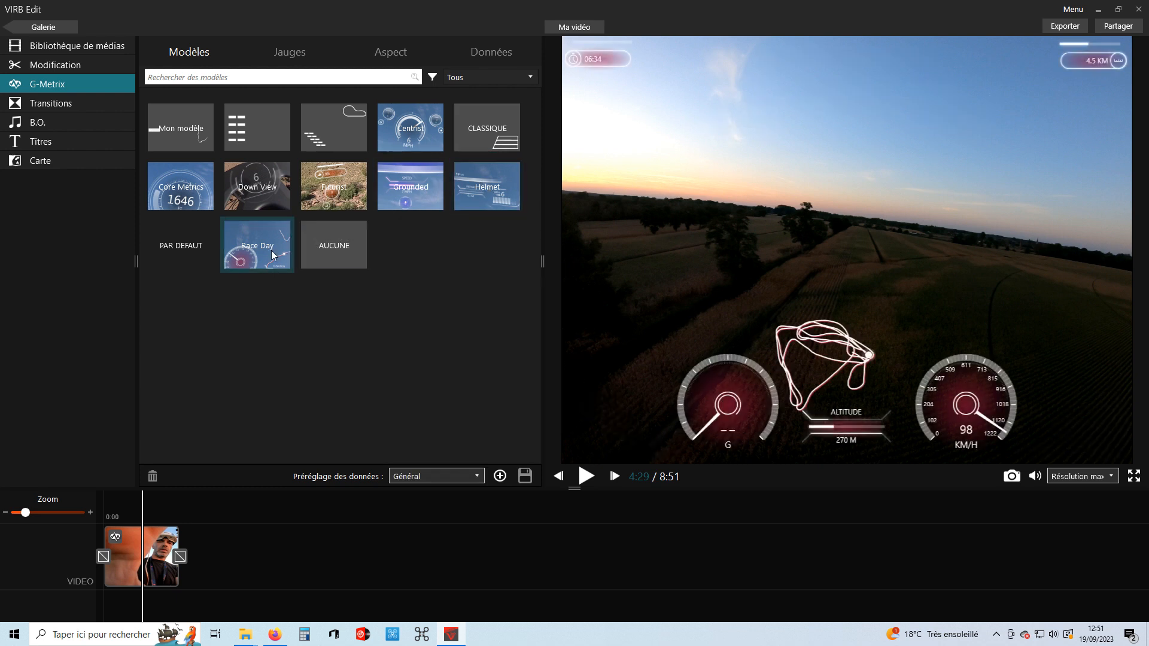
# Apply the Classique template and delete its gauge block so the video overlay is empty
pyautogui.click(496, 129)
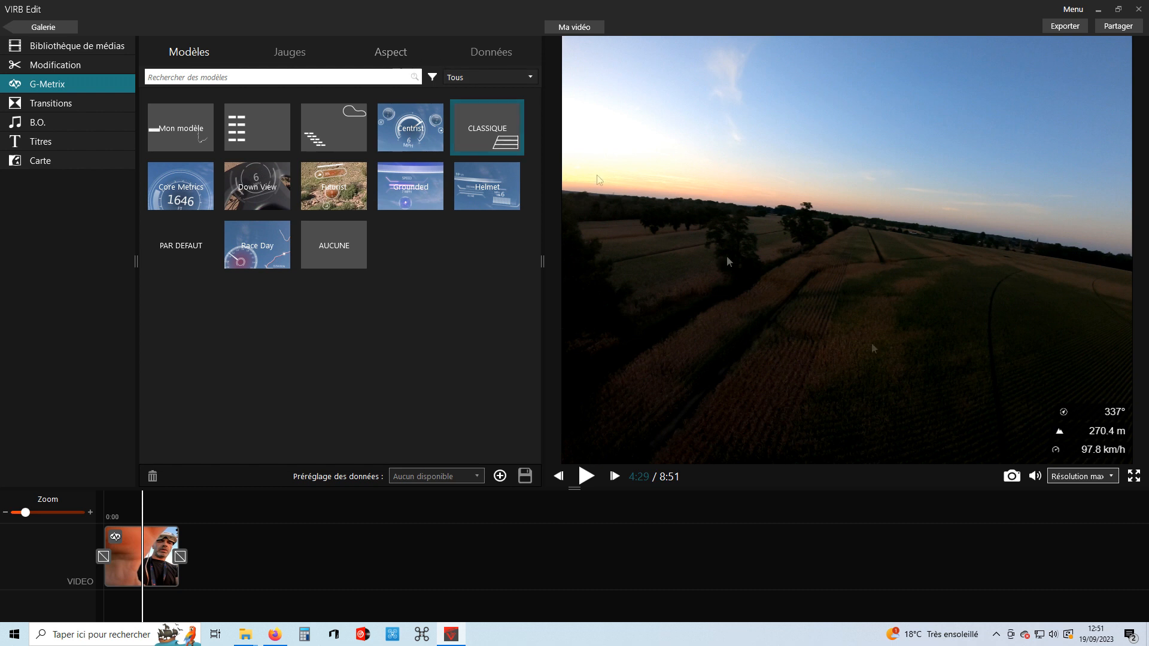
pyautogui.click(1112, 415)
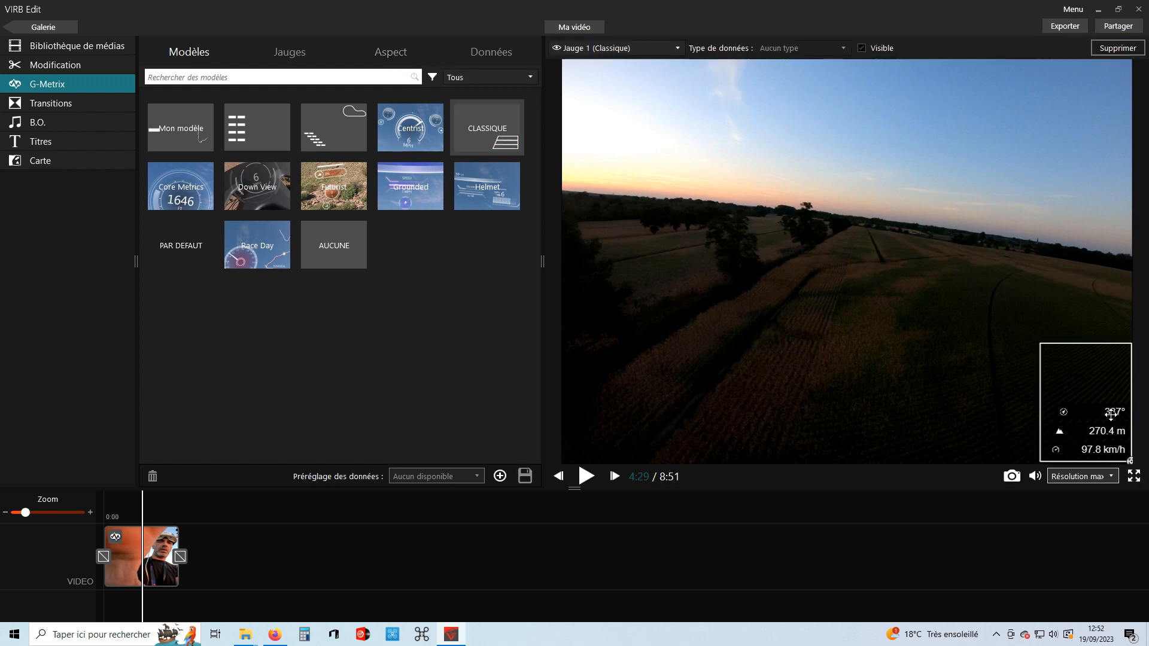
pyautogui.press('Delete')
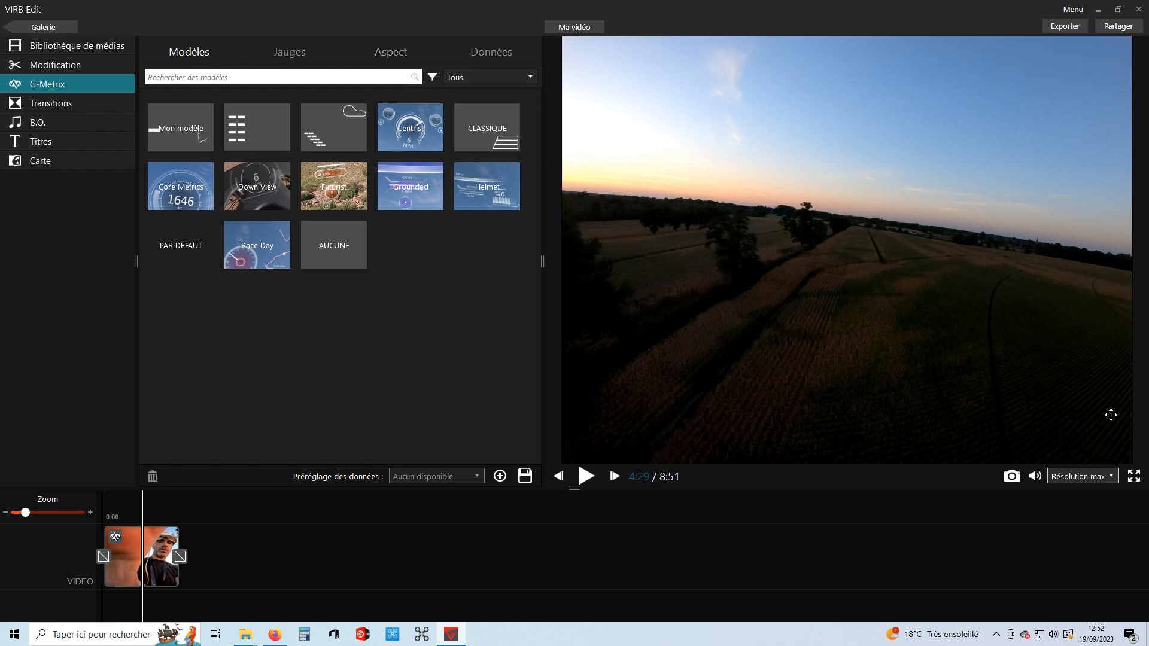
# Filter the individual gauges by the Tracé data type
pyautogui.click(283, 52)
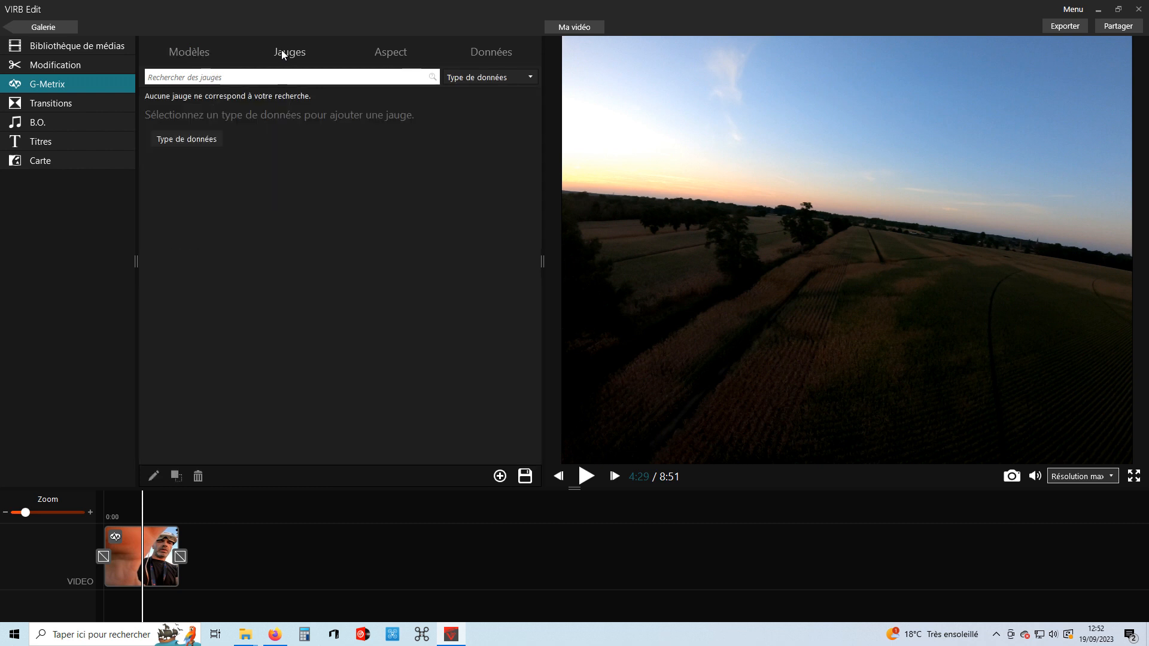
pyautogui.click(527, 77)
pyautogui.moveTo(547, 122)
pyautogui.mouseDown()
pyautogui.moveTo(548, 148)
pyautogui.moveTo(548, 113)
pyautogui.mouseUp()
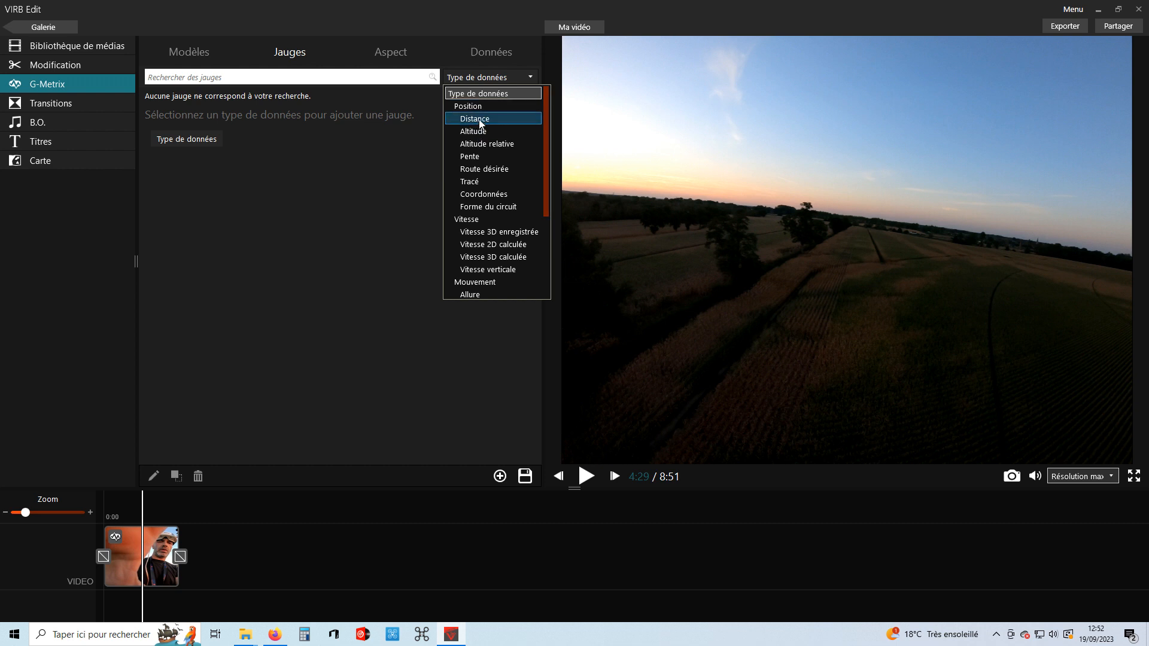
pyautogui.click(479, 183)
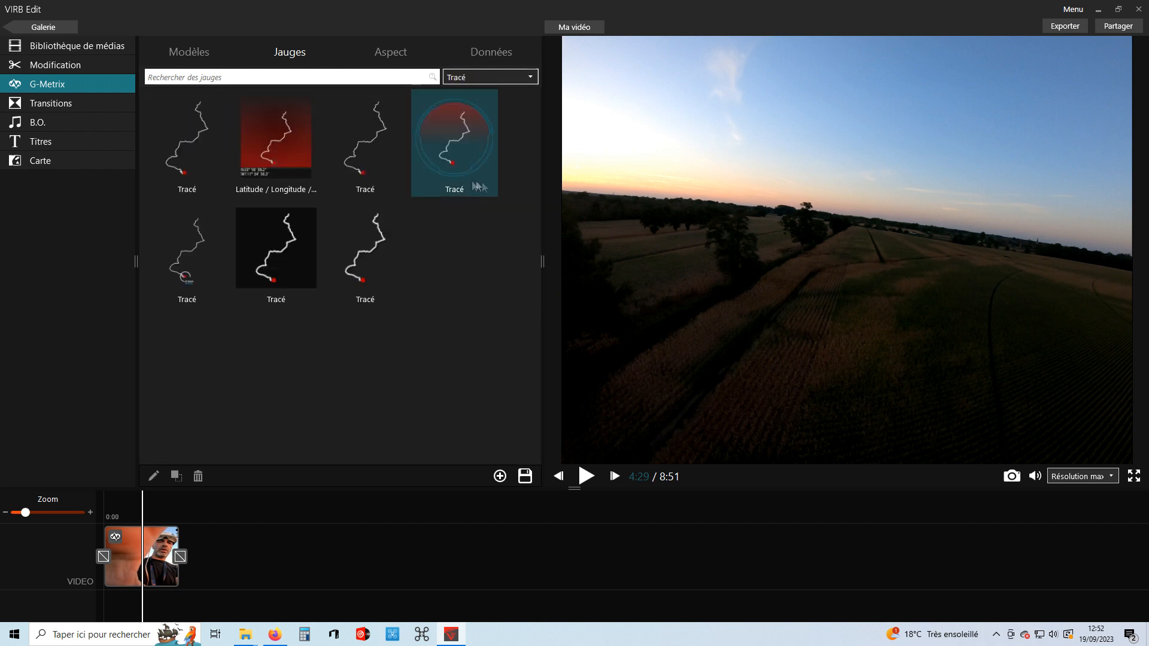
# Place three Tracé gauges on the video for comparison: a large red-dot one, a small one and one with a dark background
pyautogui.click(367, 156)
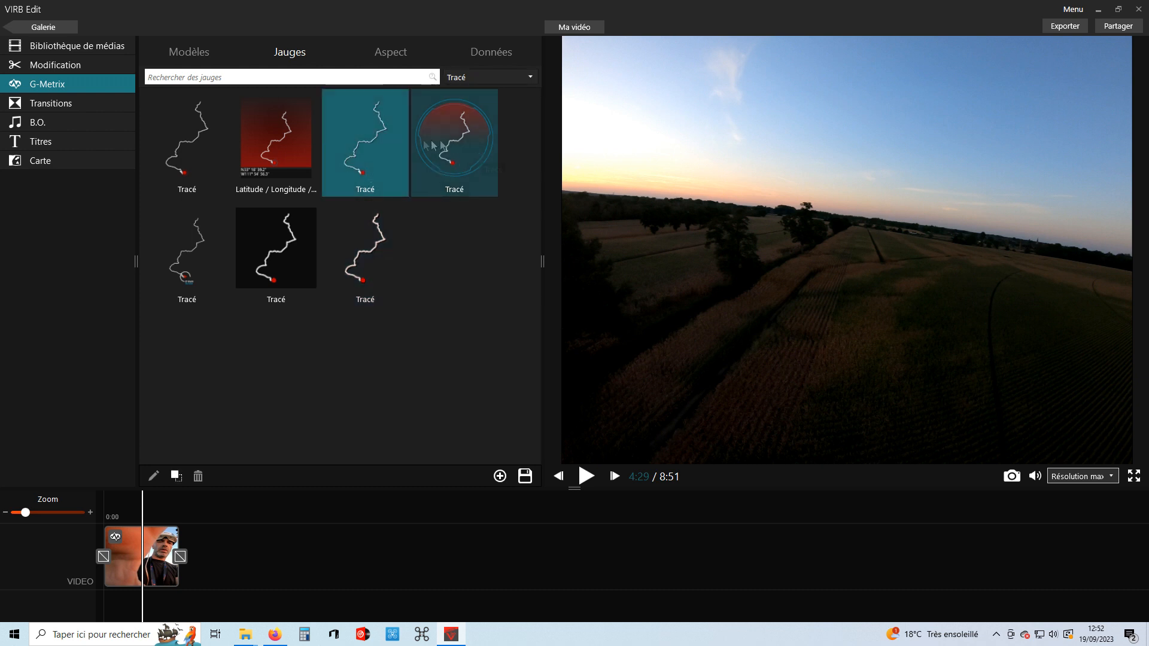
pyautogui.moveTo(363, 155); pyautogui.dragTo(905, 187)
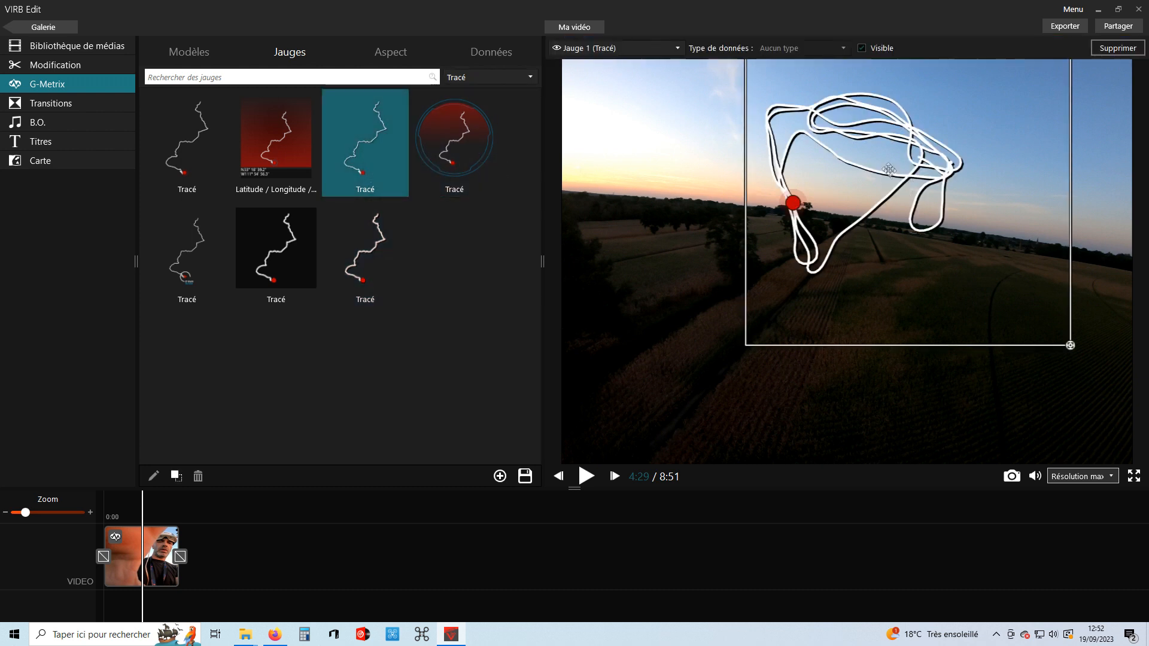
pyautogui.moveTo(808, 109); pyautogui.dragTo(922, 191)
pyautogui.moveTo(364, 250); pyautogui.dragTo(734, 202)
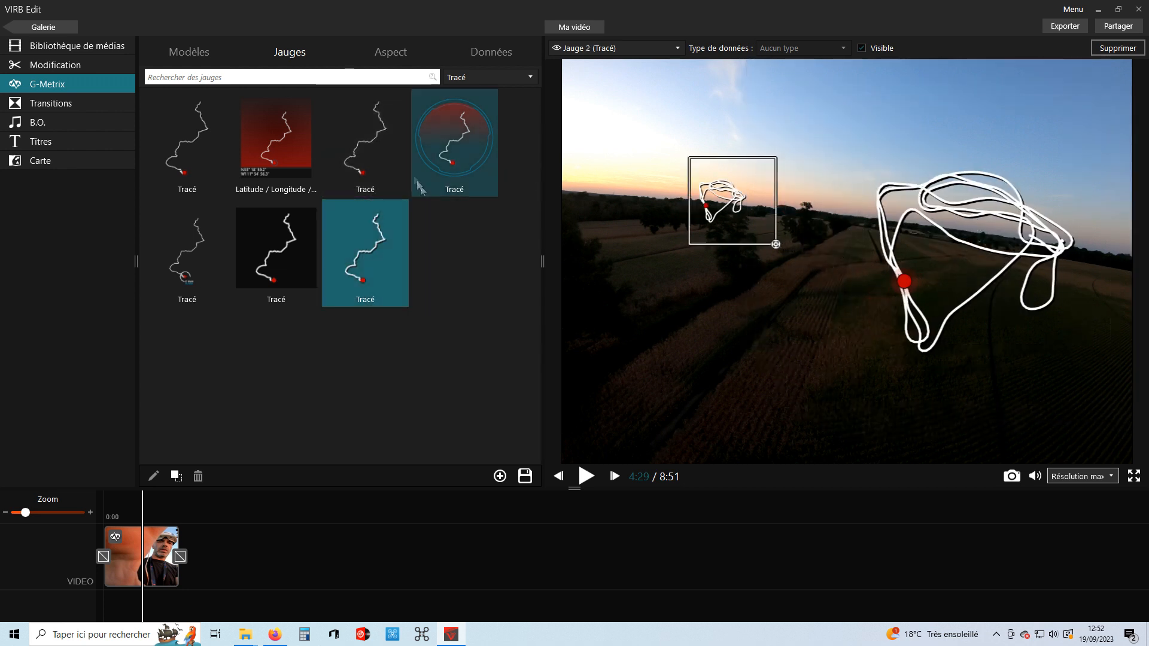
pyautogui.moveTo(276, 249); pyautogui.dragTo(657, 318)
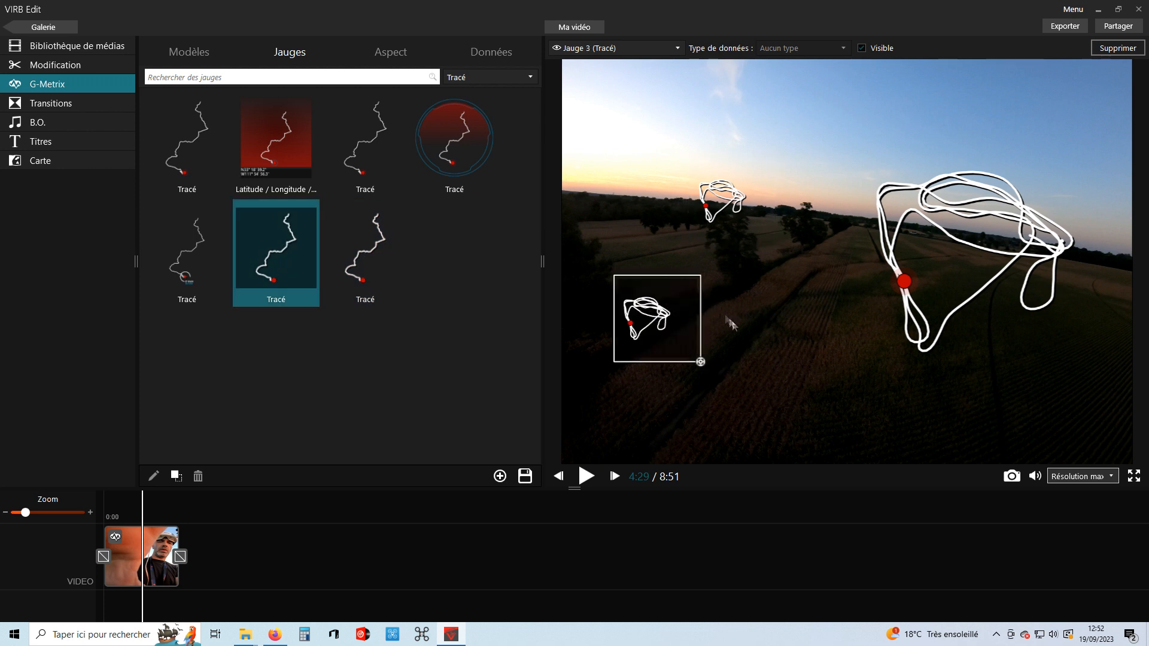
# Delete the large track gauge and the small transparent one from the video
pyautogui.click(945, 199)
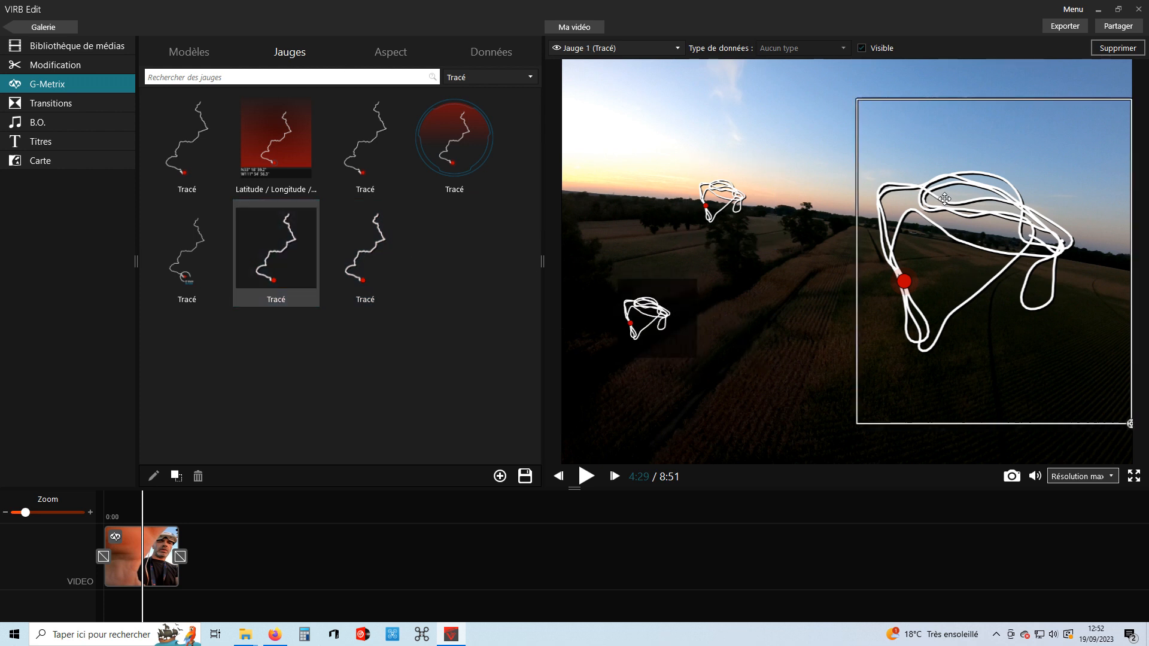
pyautogui.press('Delete')
pyautogui.click(724, 192)
pyautogui.press('Delete')
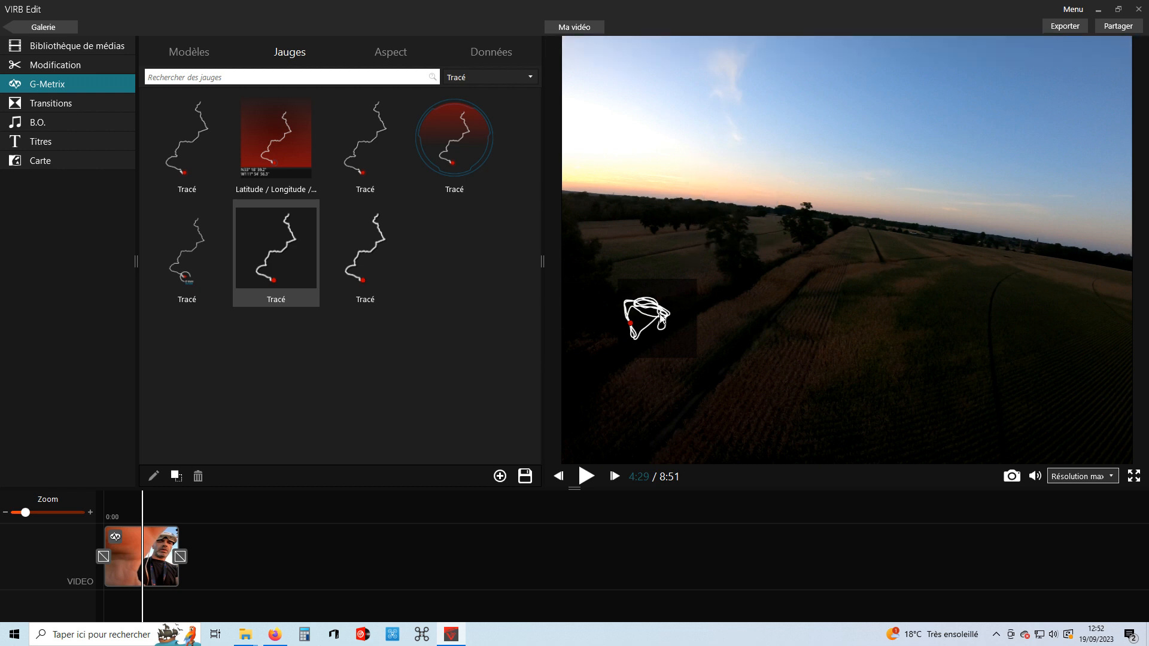
# Try the dark-background track gauge in the sky at the upper right of the picture, then delete it
pyautogui.click(662, 319)
pyautogui.moveTo(661, 320); pyautogui.dragTo(1043, 179)
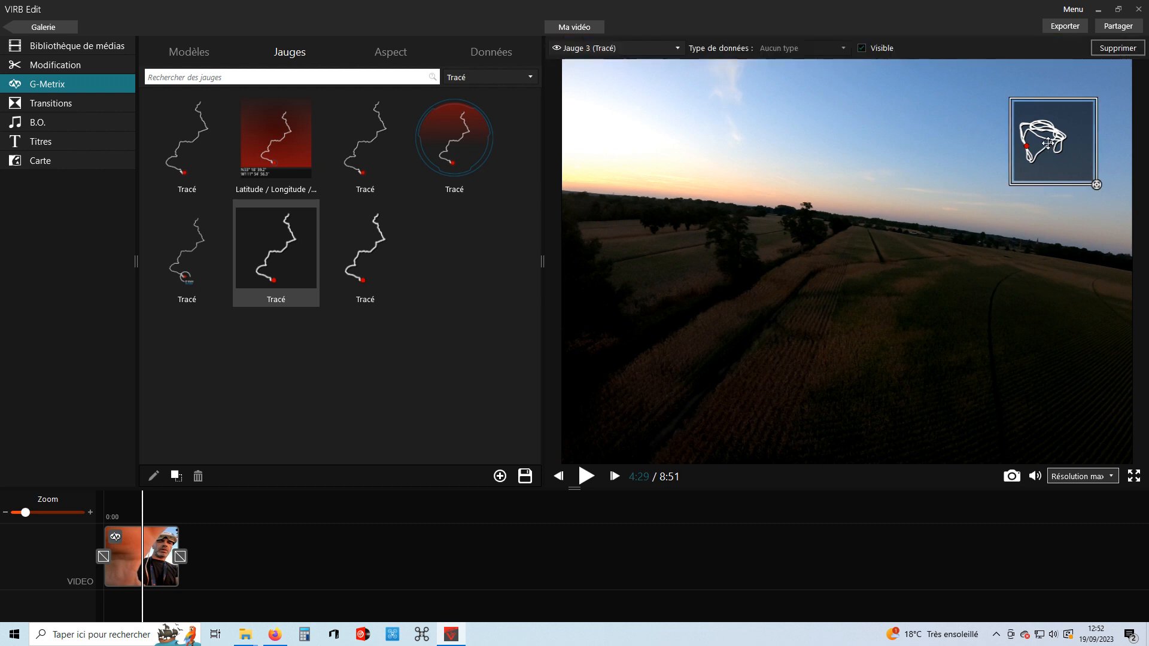
pyautogui.press('Delete')
# Try the Tracé gauge with the circled marker and attached readout in the sky area, then delete it
pyautogui.moveTo(155, 256); pyautogui.dragTo(886, 162)
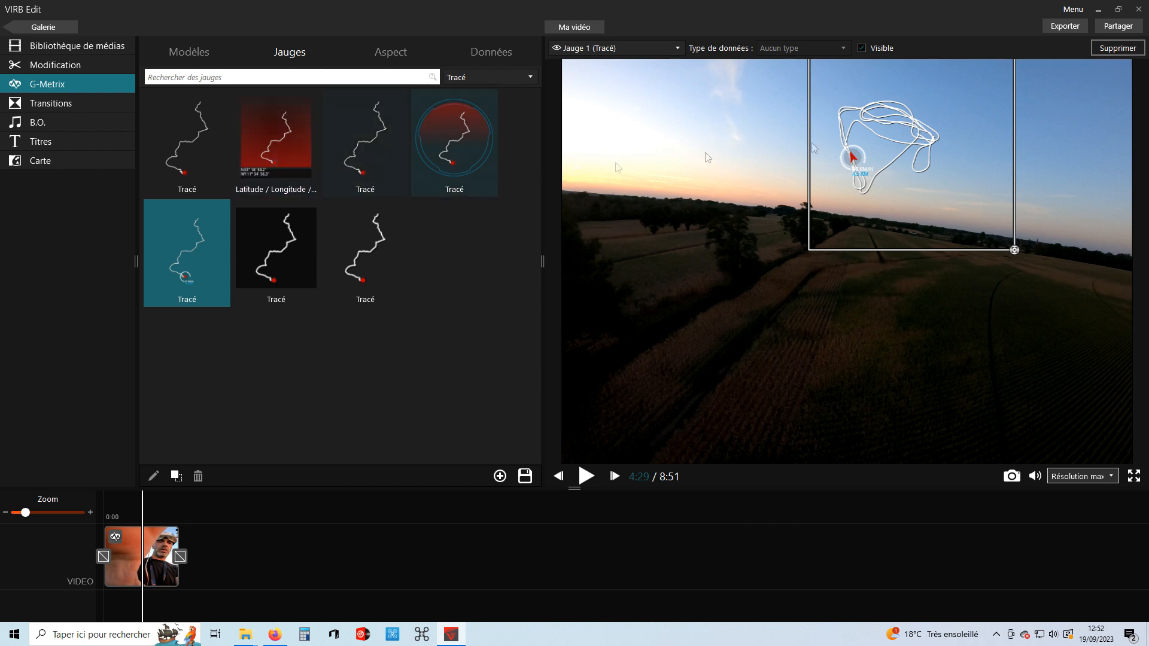
pyautogui.click(910, 133)
pyautogui.click(916, 133)
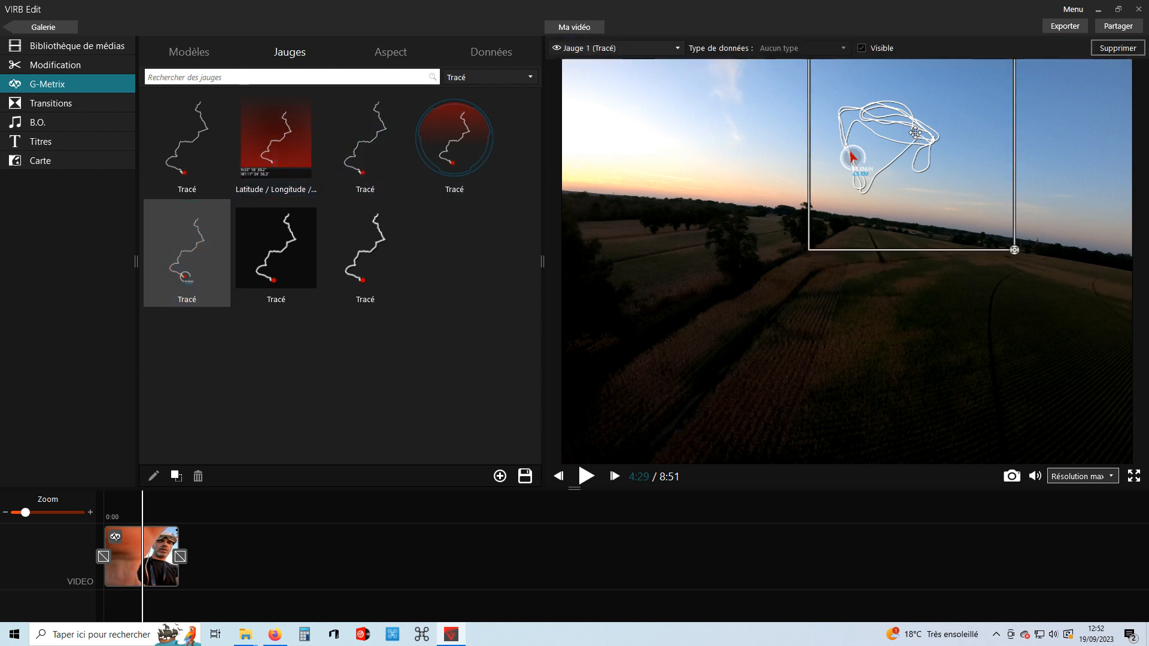
pyautogui.press('Delete')
# Place the first thin-line Tracé gauge in the sky at the upper right of the picture and deselect it
pyautogui.click(227, 137)
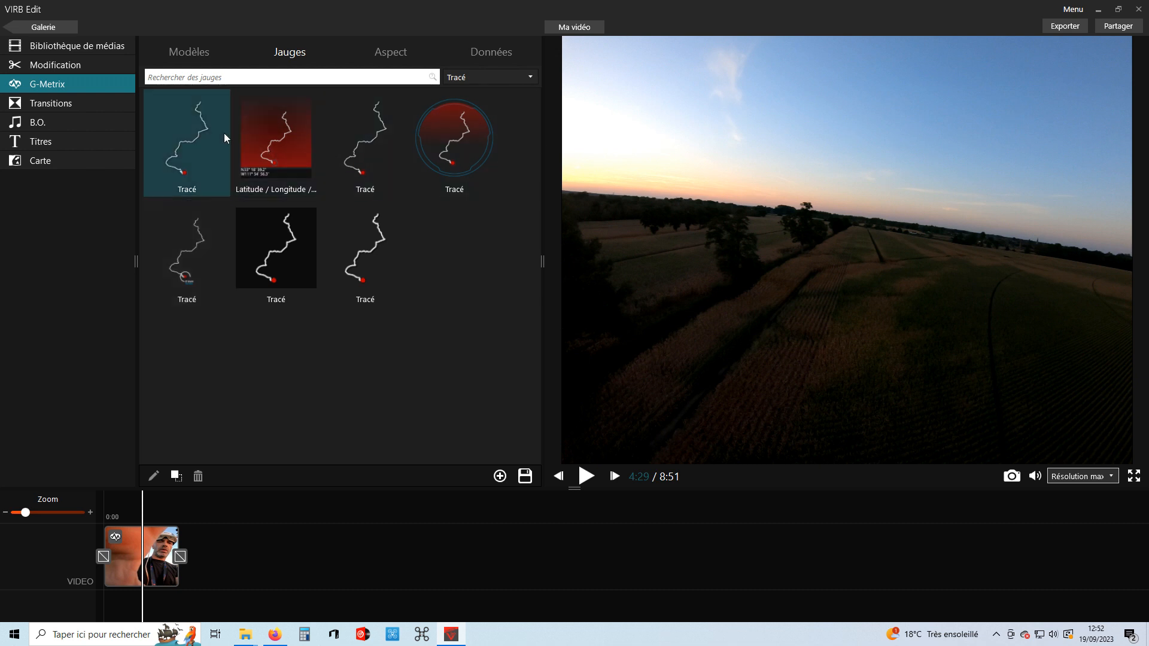
pyautogui.moveTo(199, 134); pyautogui.dragTo(1025, 144)
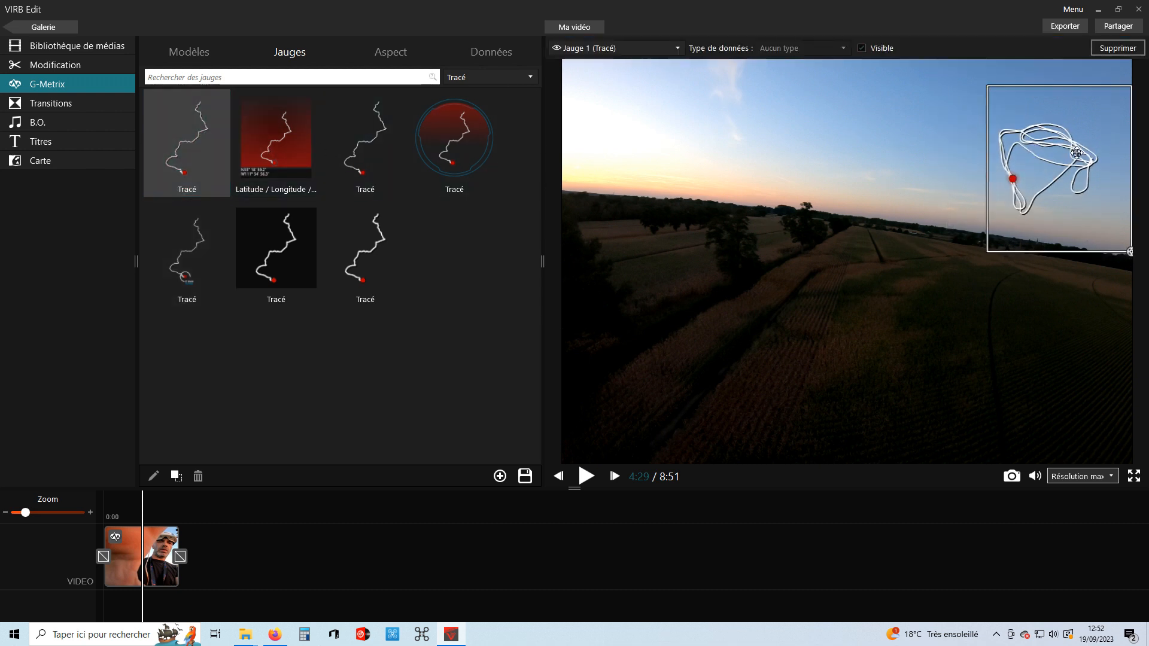
pyautogui.click(1022, 322)
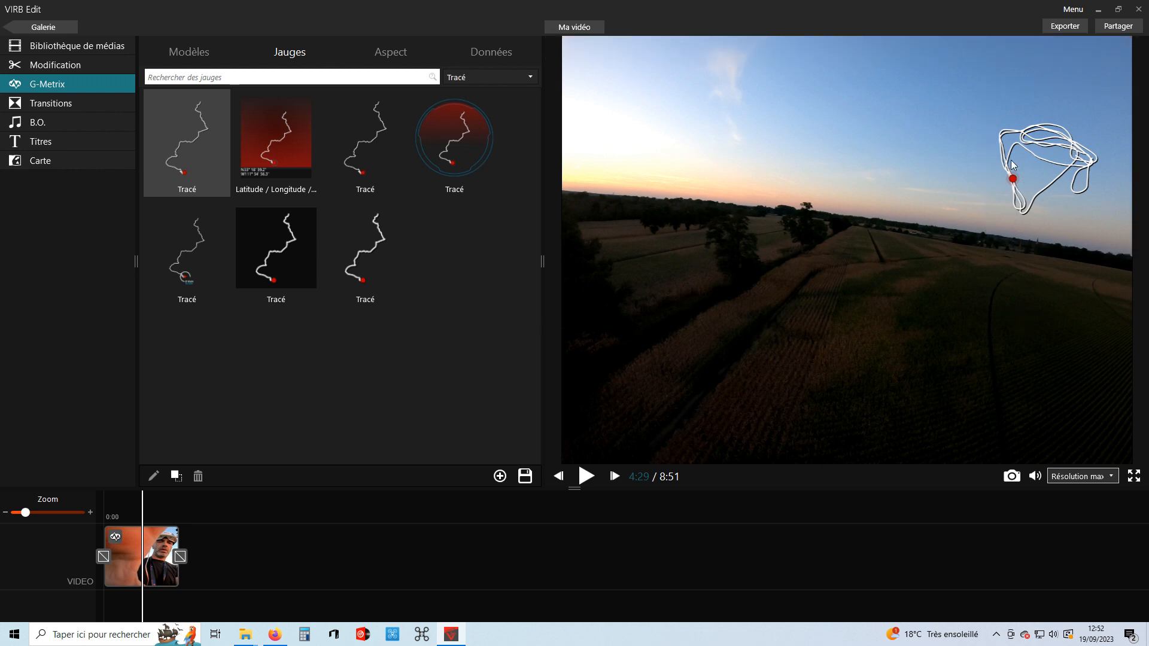
# Filter the gauges by Distance and place the small plain-text KM gauge just below the track trace
pyautogui.click(531, 77)
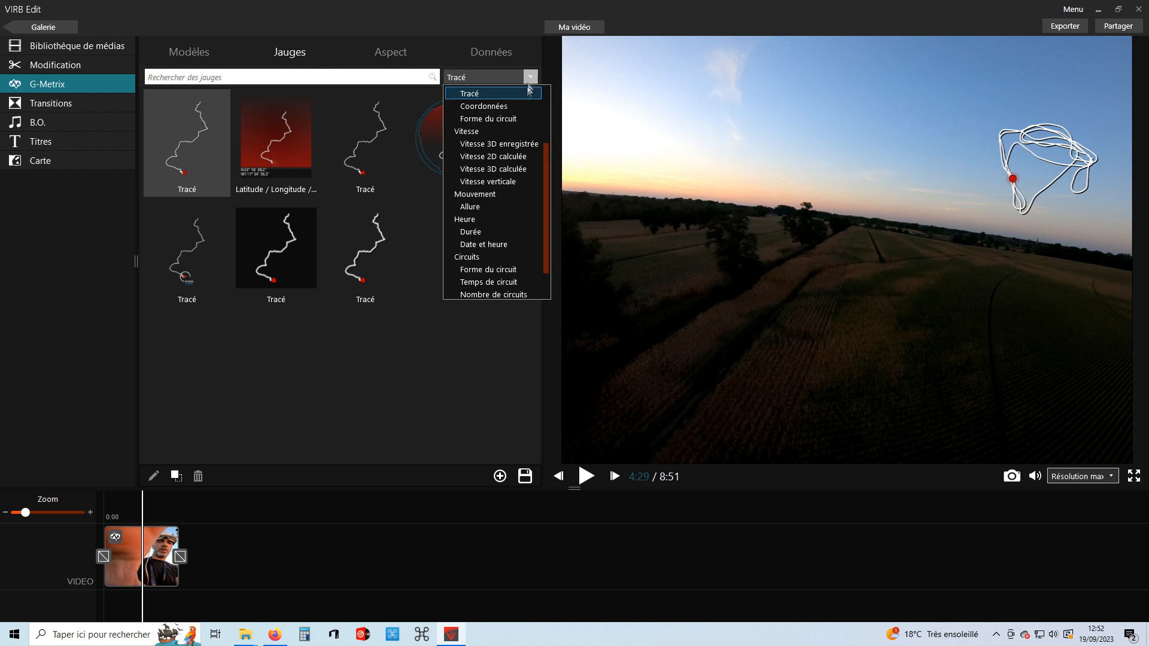
pyautogui.moveTo(544, 161); pyautogui.dragTo(544, 104)
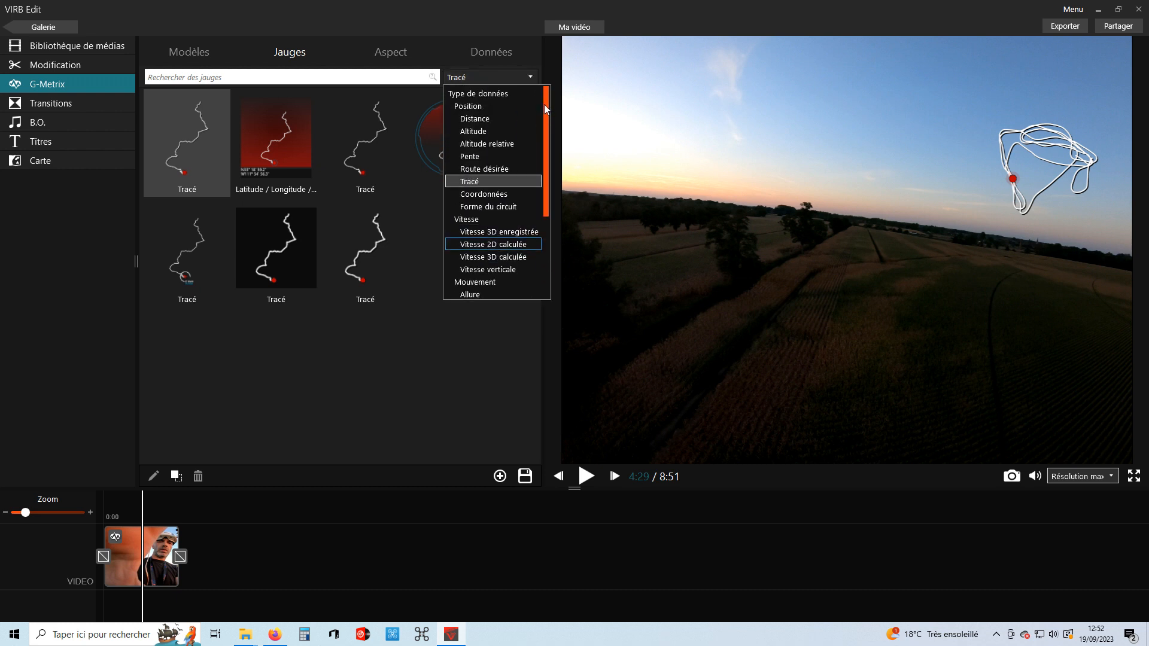
pyautogui.click(484, 120)
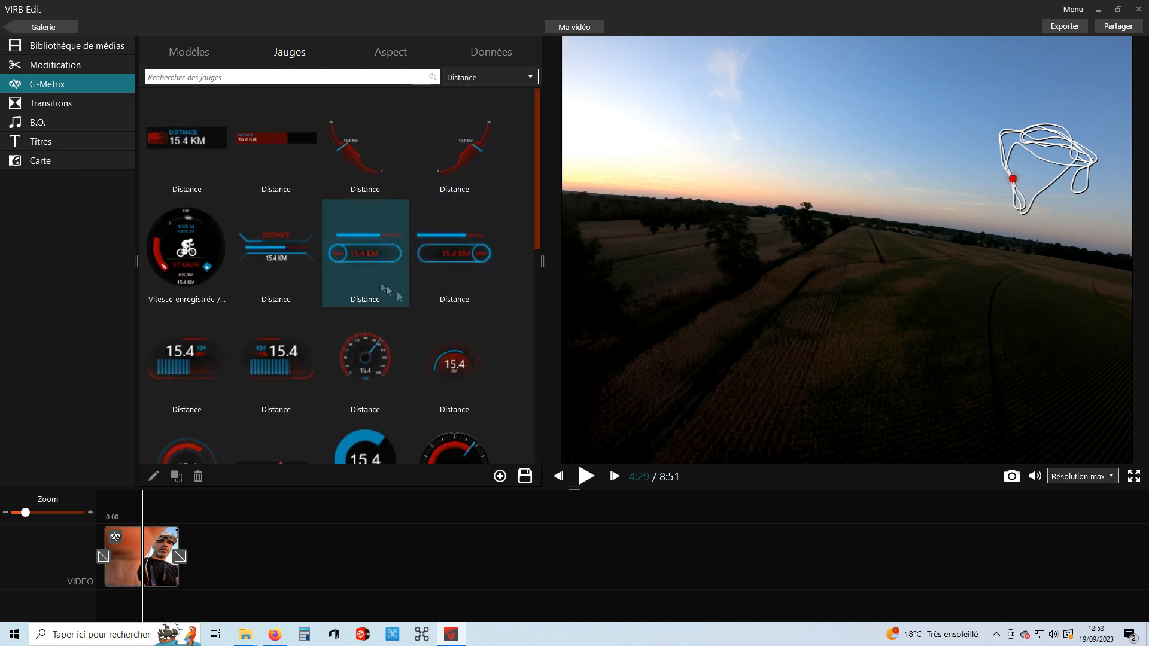
pyautogui.moveTo(536, 215); pyautogui.dragTo(548, 375)
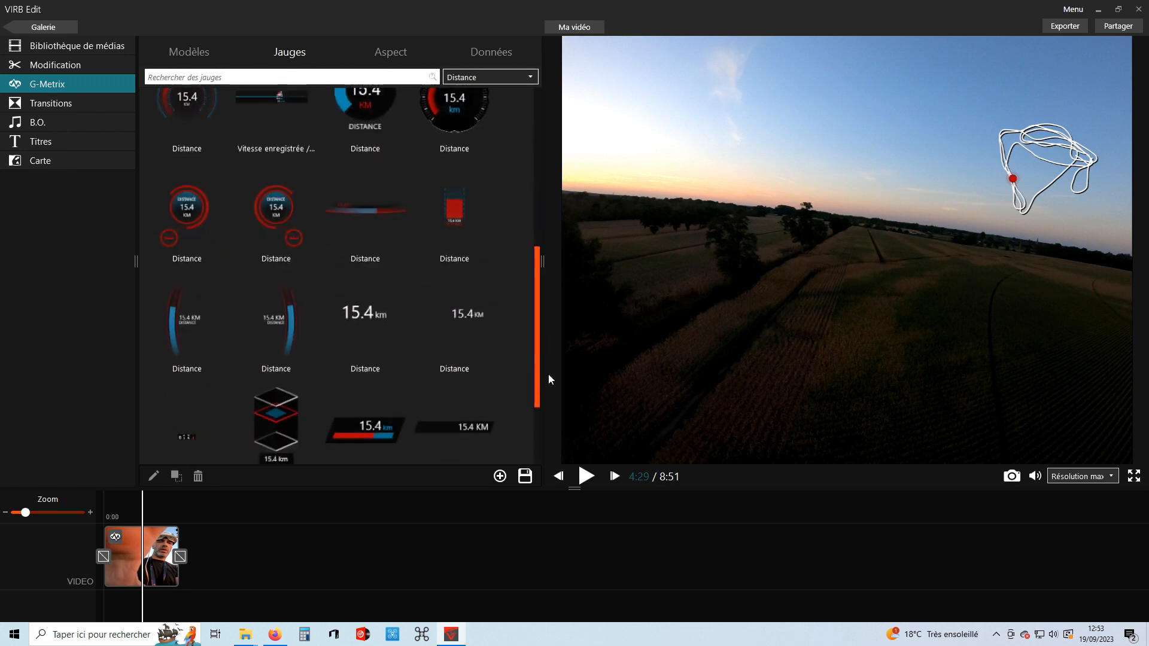
pyautogui.moveTo(450, 311); pyautogui.dragTo(1063, 223)
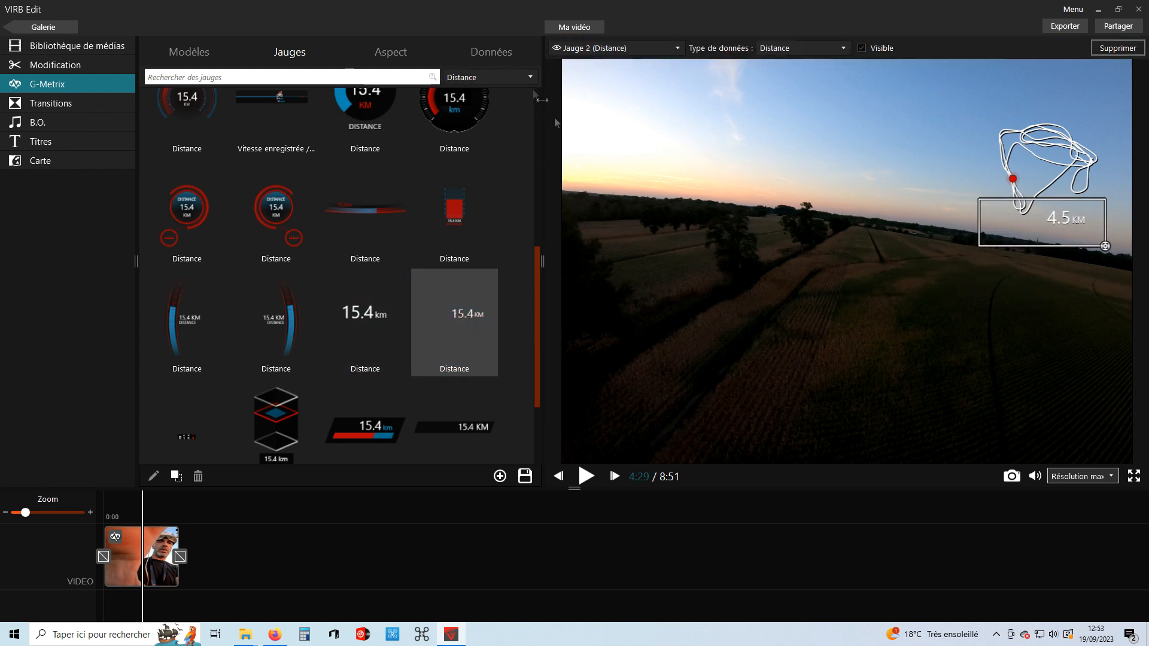
# Filter the gauges by Vitesse 2D calculée and place the slanted dark KM/H banner gauge in the sky above the track trace
pyautogui.click(527, 77)
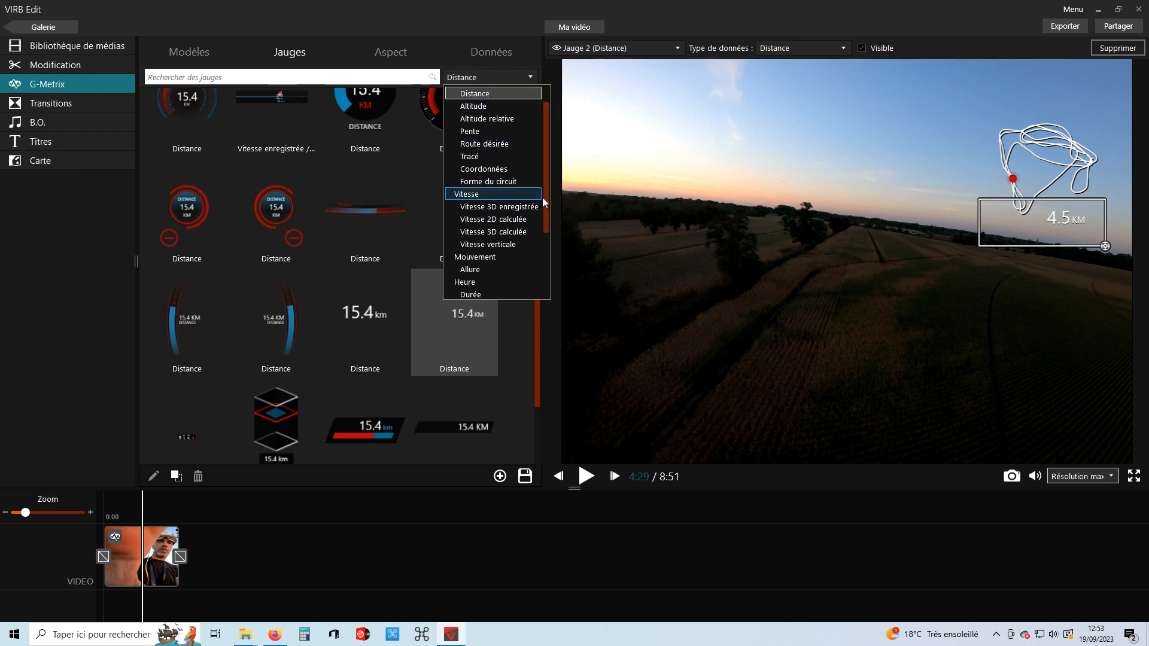
pyautogui.scroll(-1, 545, 192)
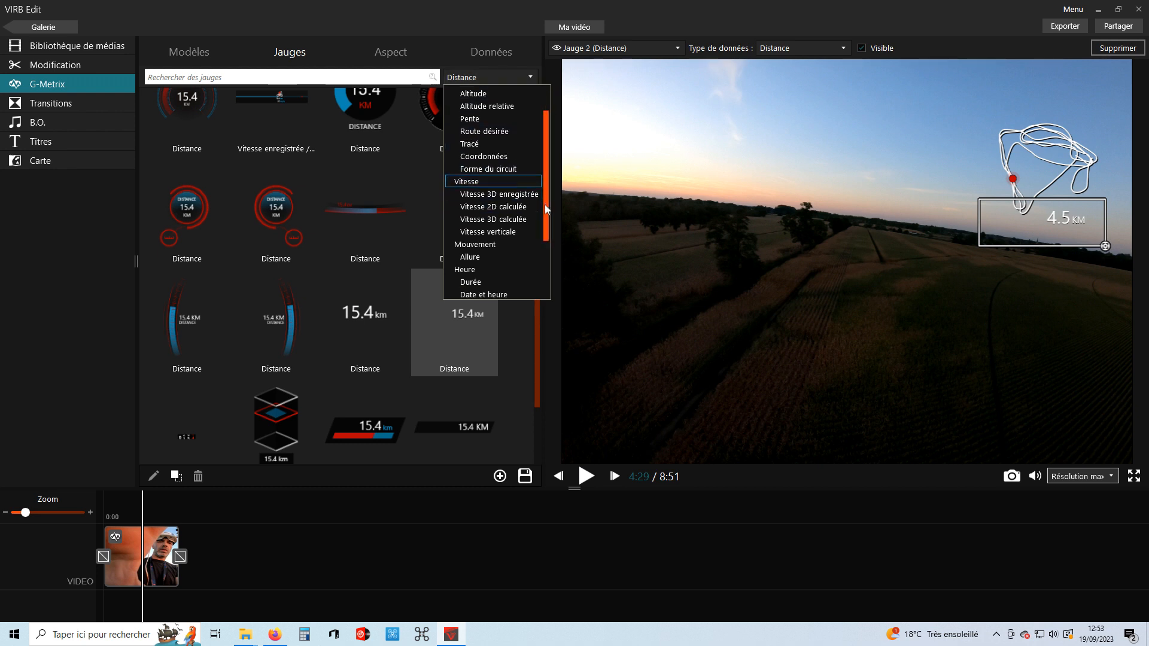
pyautogui.click(507, 207)
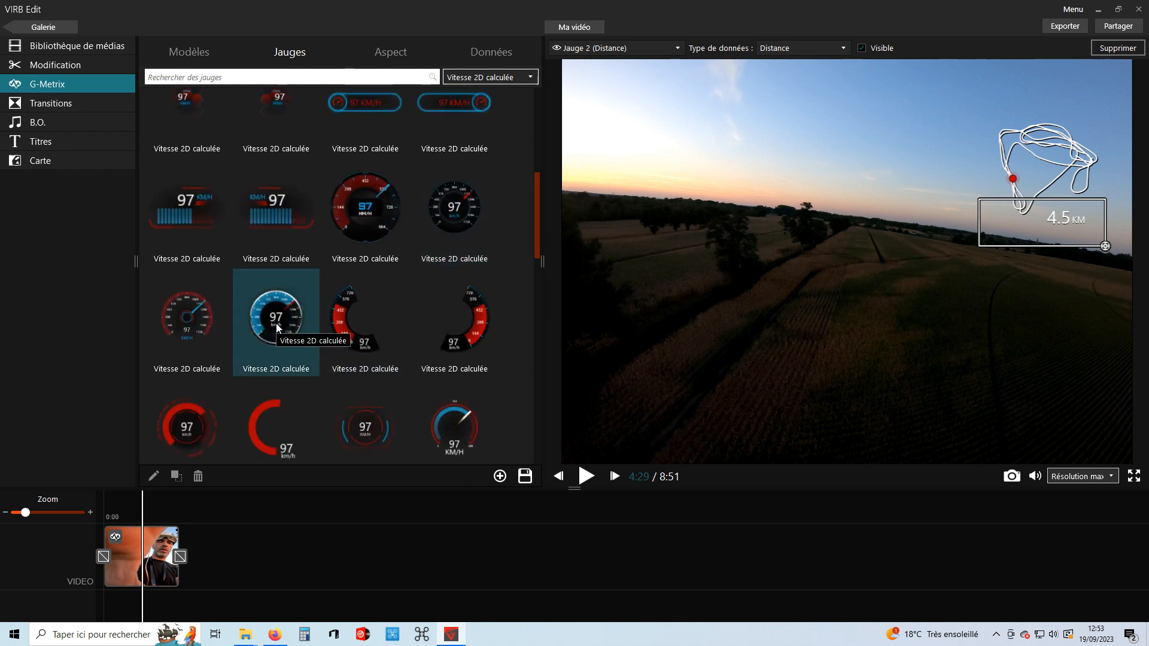
pyautogui.scroll(-5, 425, 319)
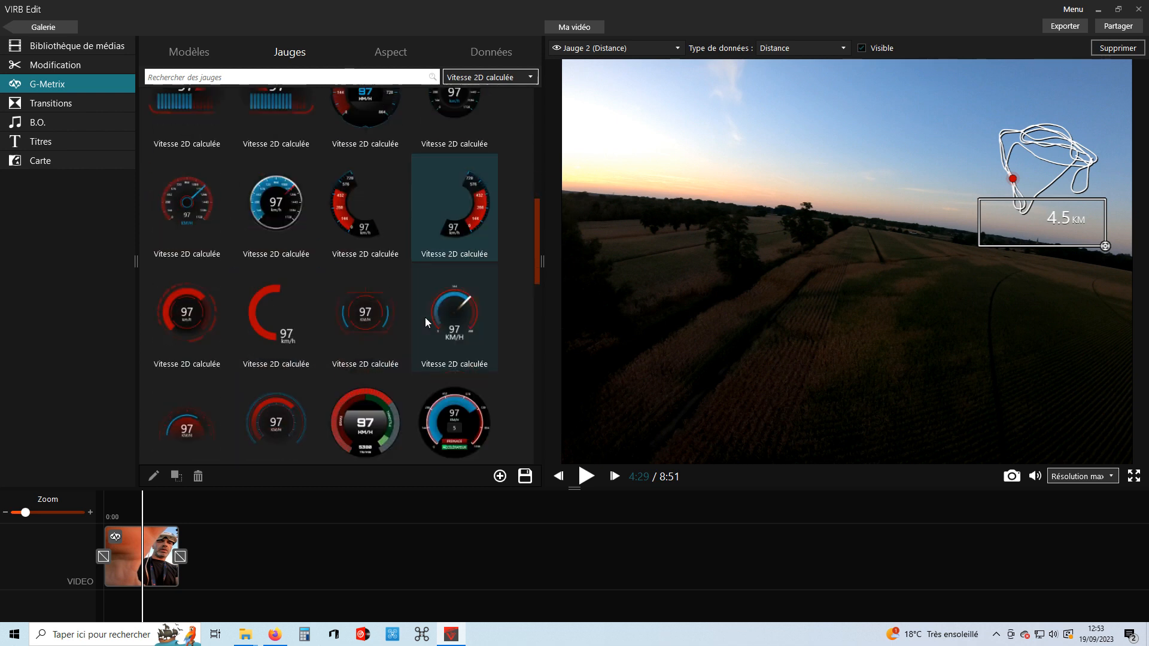
pyautogui.scroll(-4, 425, 324)
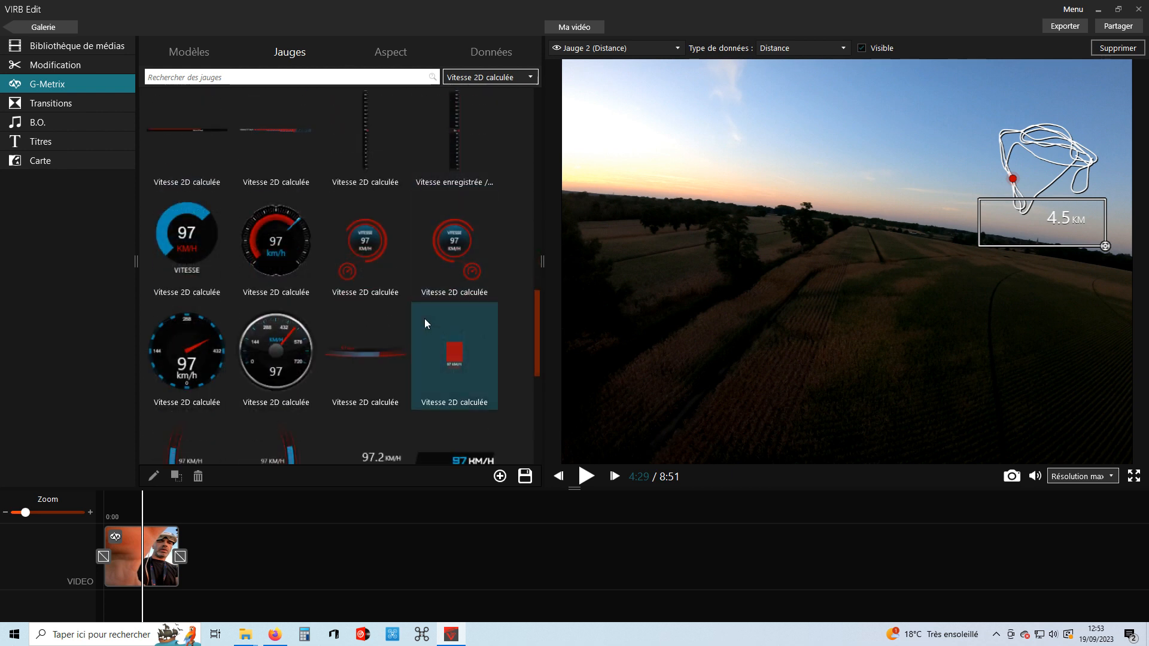
pyautogui.moveTo(486, 352); pyautogui.dragTo(1054, 104)
pyautogui.click(1063, 310)
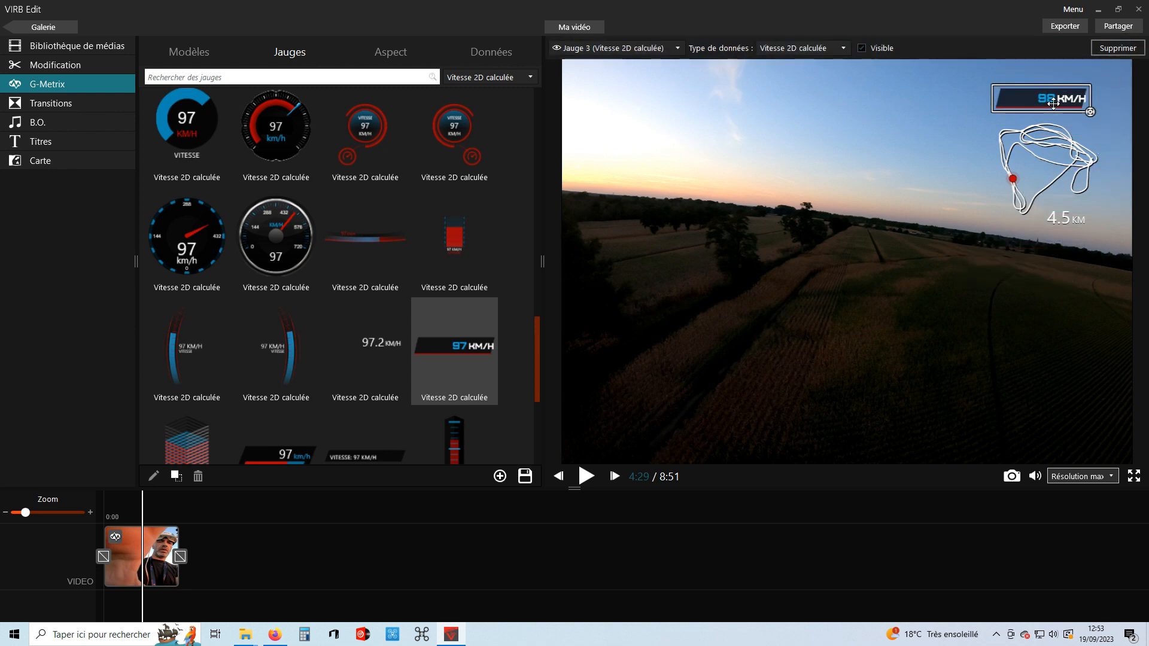
pyautogui.click(905, 138)
pyautogui.click(533, 78)
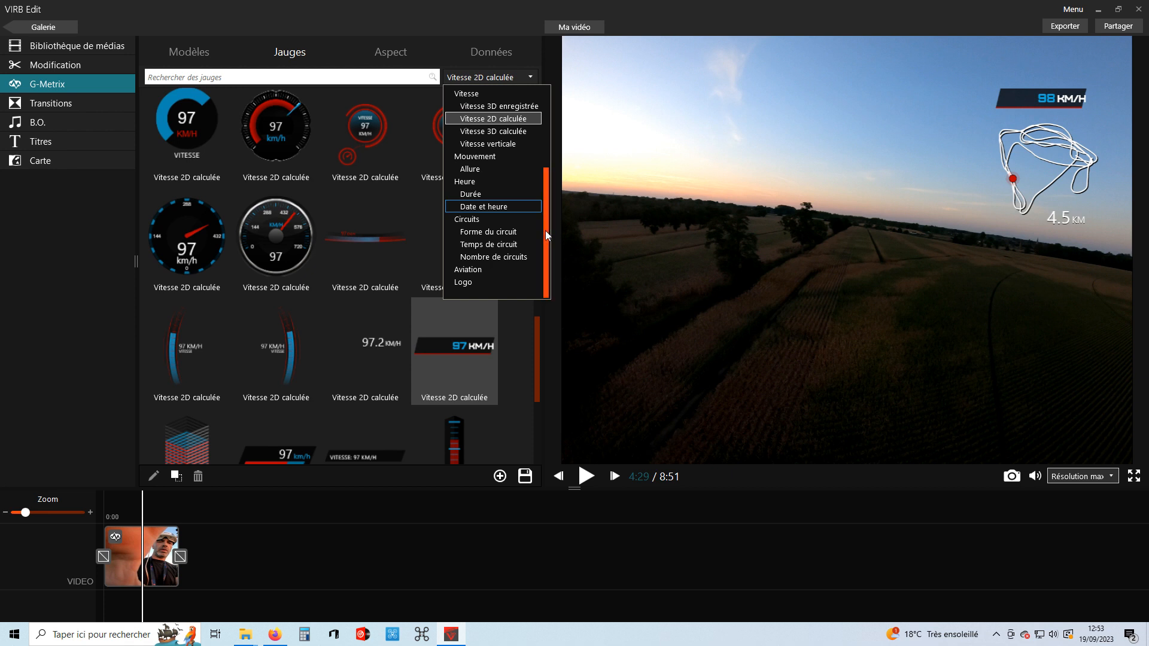
pyautogui.moveTo(545, 230); pyautogui.dragTo(546, 151)
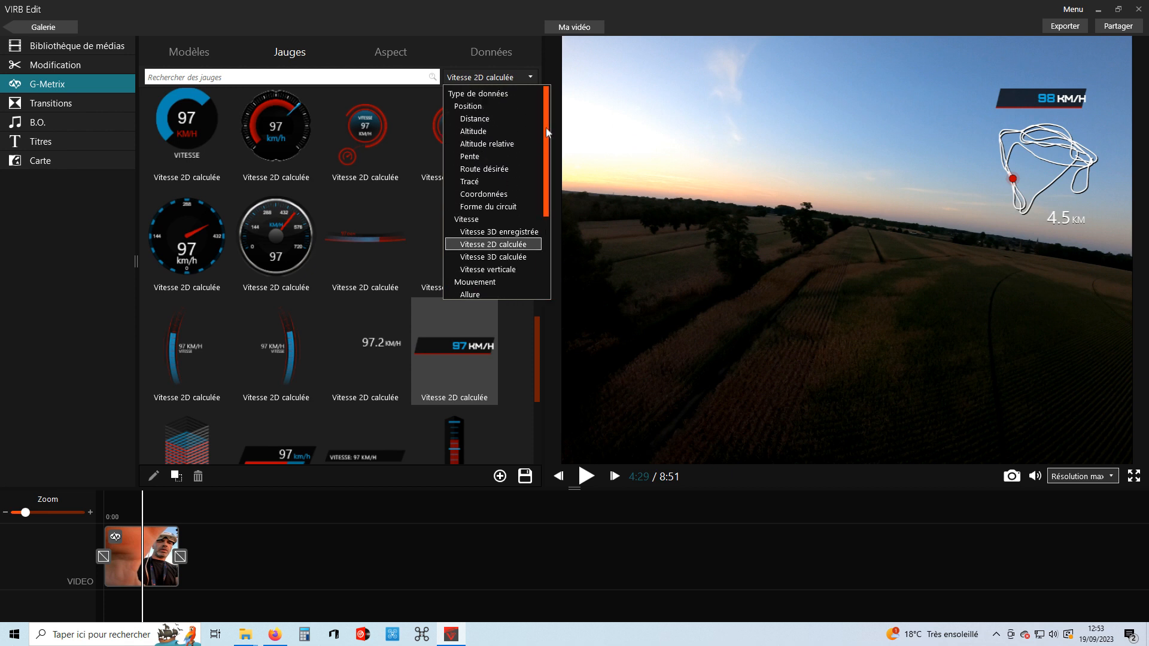
pyautogui.click(475, 110)
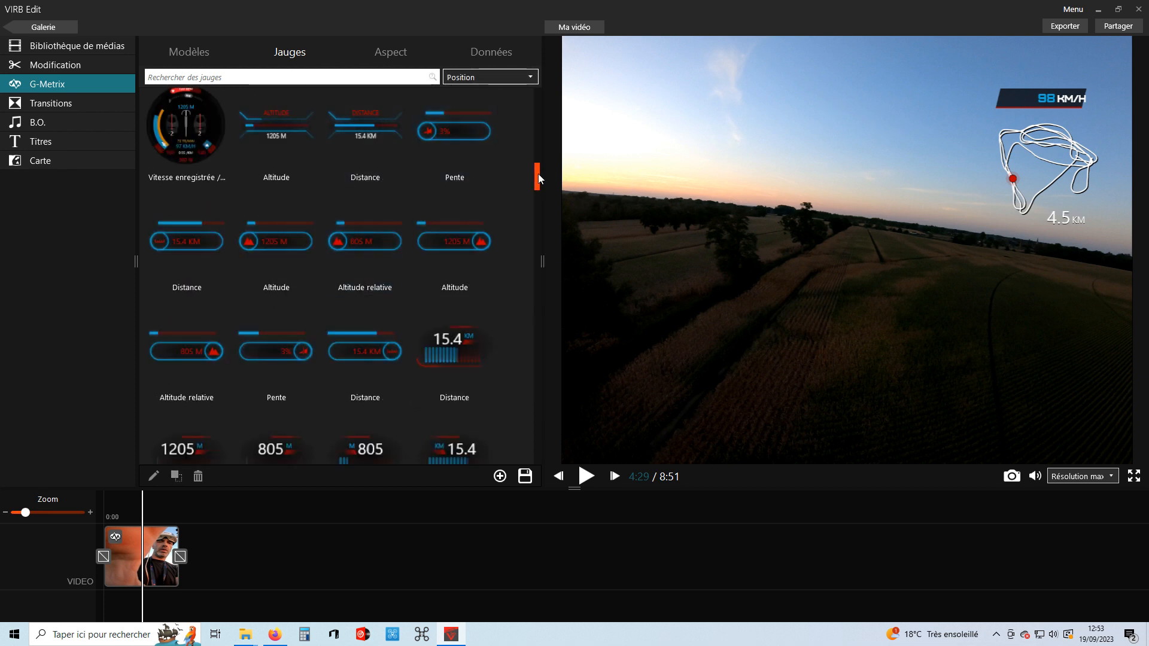
pyautogui.moveTo(539, 178); pyautogui.dragTo(538, 78)
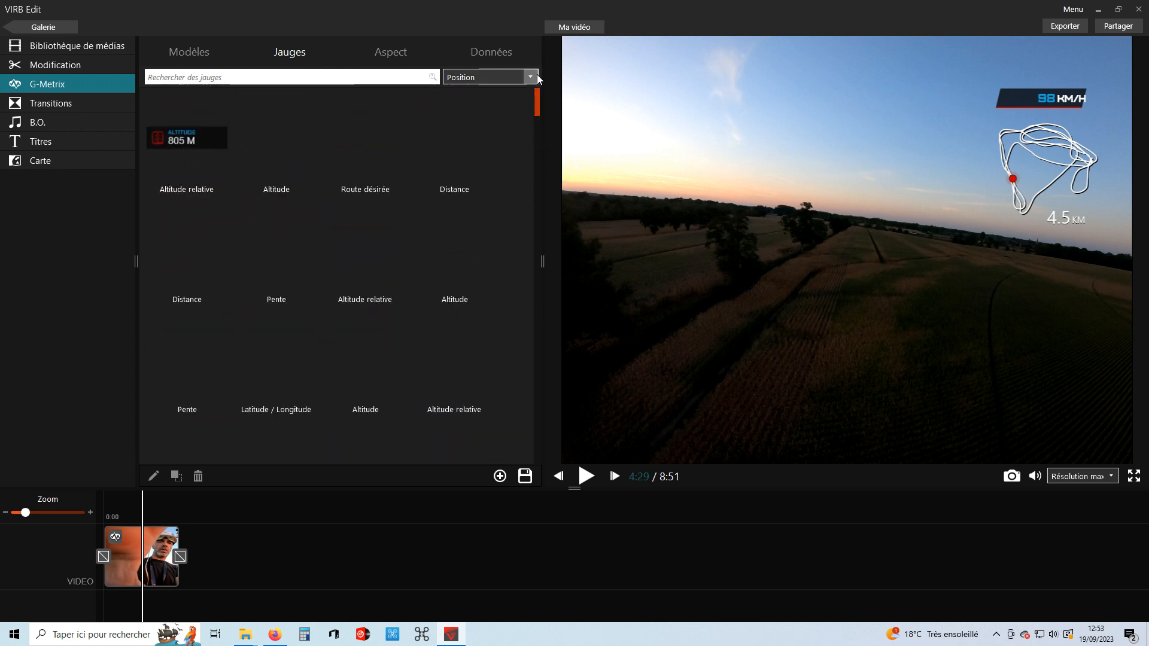
# Filter the gauges by Coordonnées and place the compact Latitude / Longitude gauge just below the distance gauge
pyautogui.click(535, 77)
pyautogui.moveTo(545, 171); pyautogui.dragTo(549, 147)
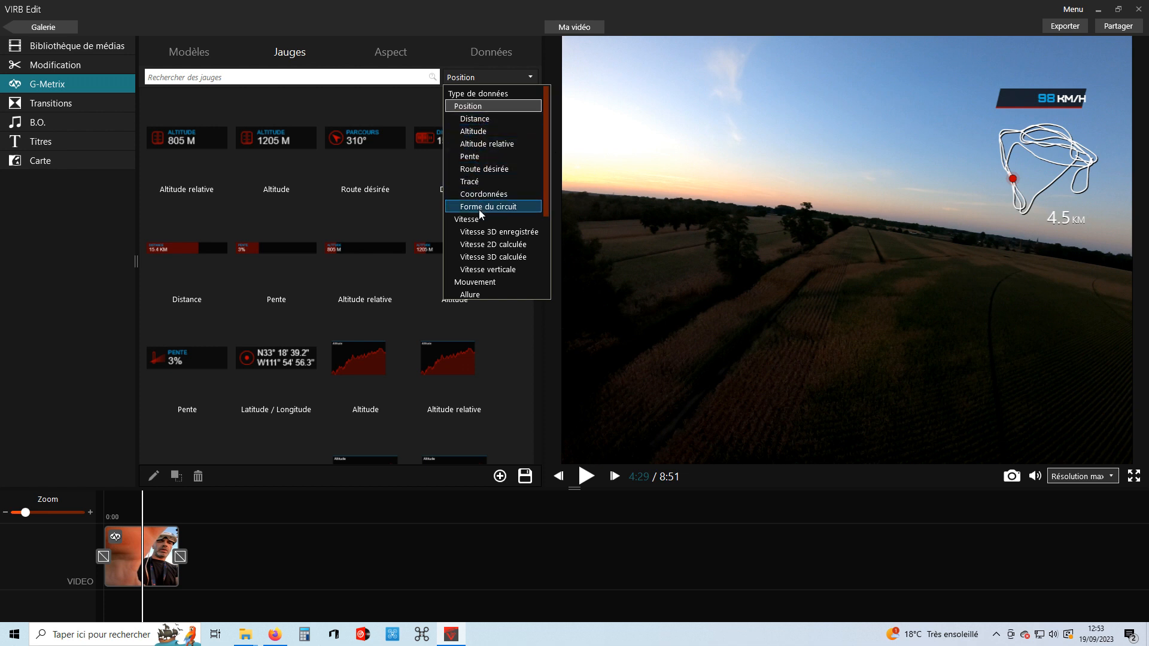
pyautogui.click(484, 194)
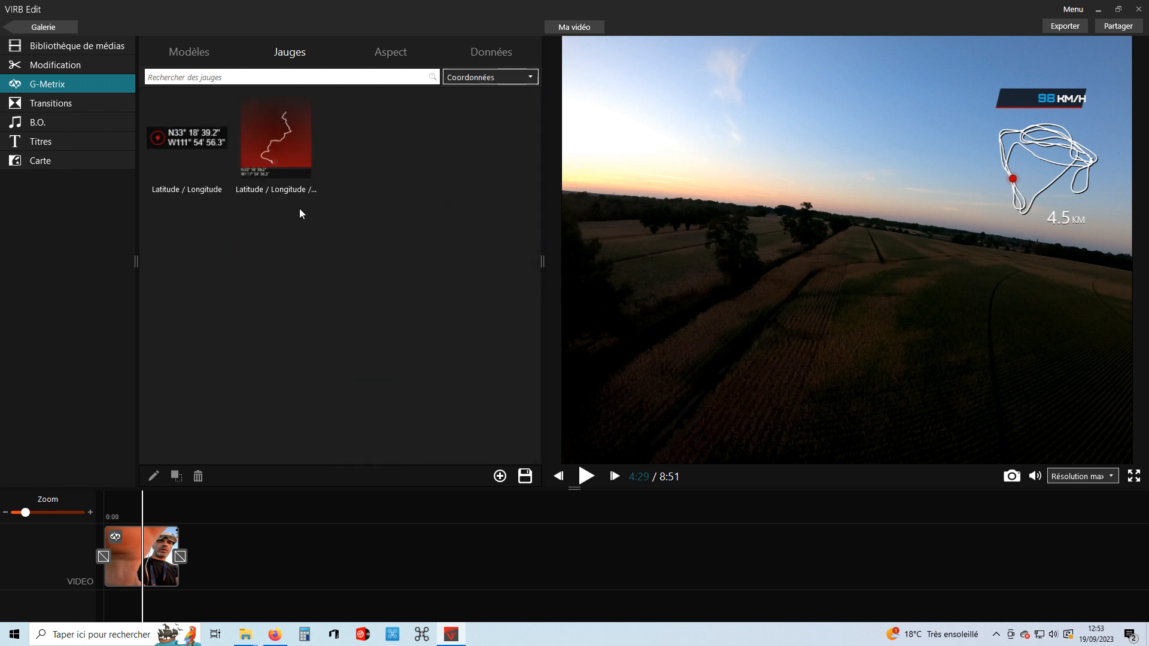
pyautogui.click(169, 139)
pyautogui.moveTo(173, 142); pyautogui.dragTo(1057, 254)
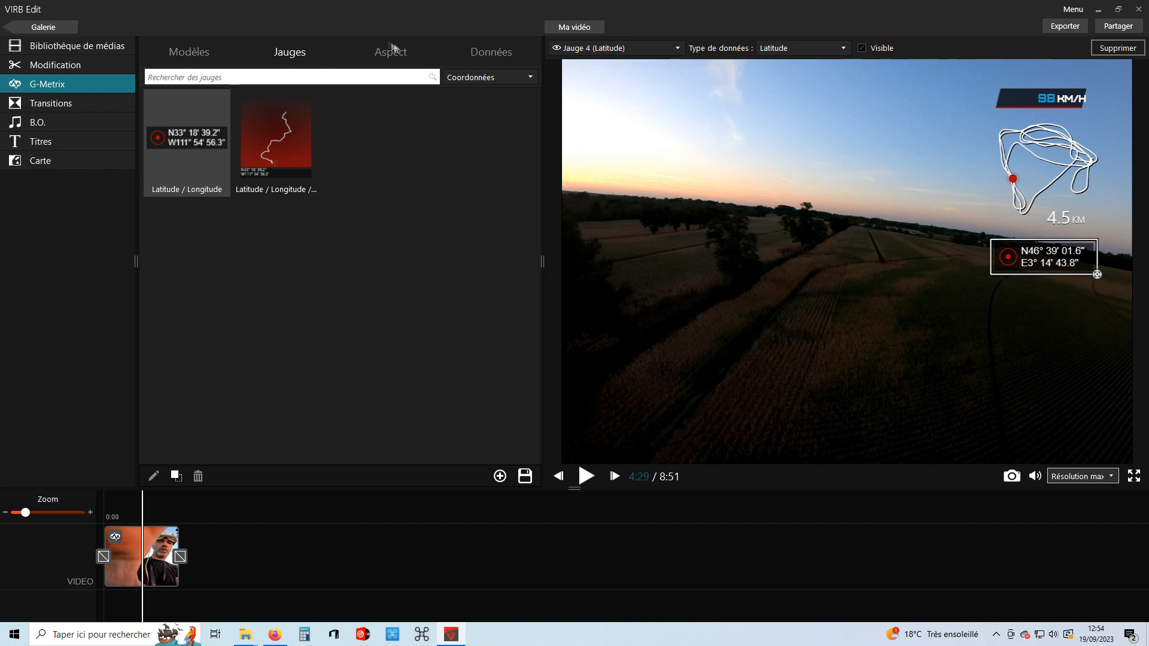
# Recolour the speed gauge with white as Nuance 2 and light green as Nuance 1, and deselect it
pyautogui.click(380, 56)
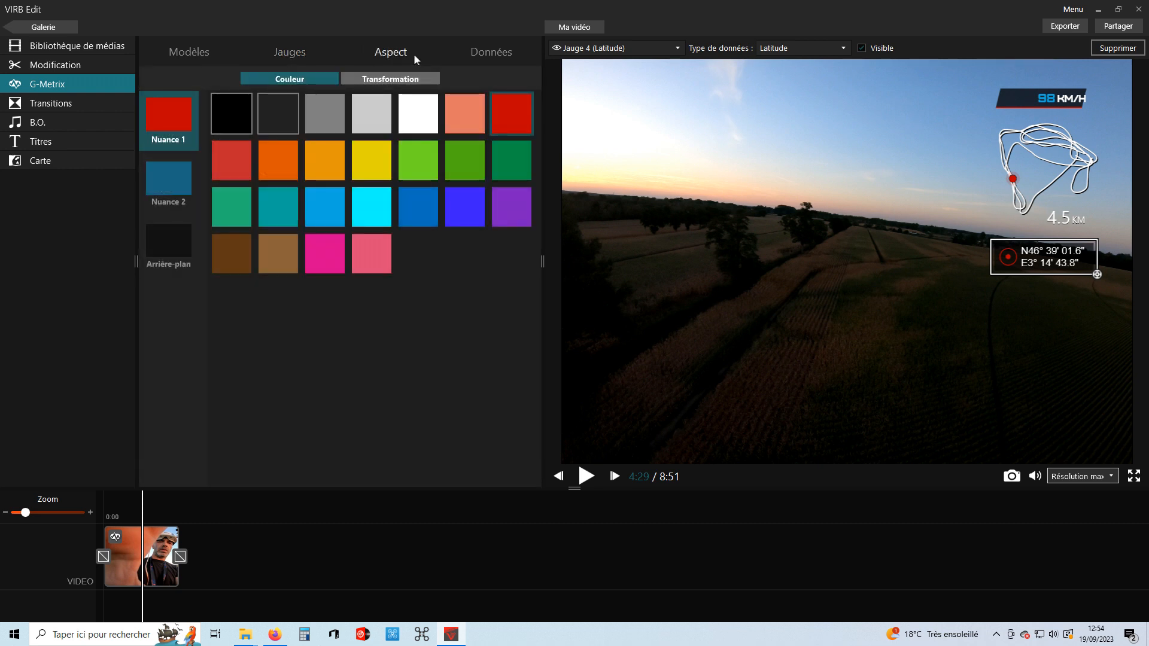
pyautogui.click(982, 215)
pyautogui.click(1037, 104)
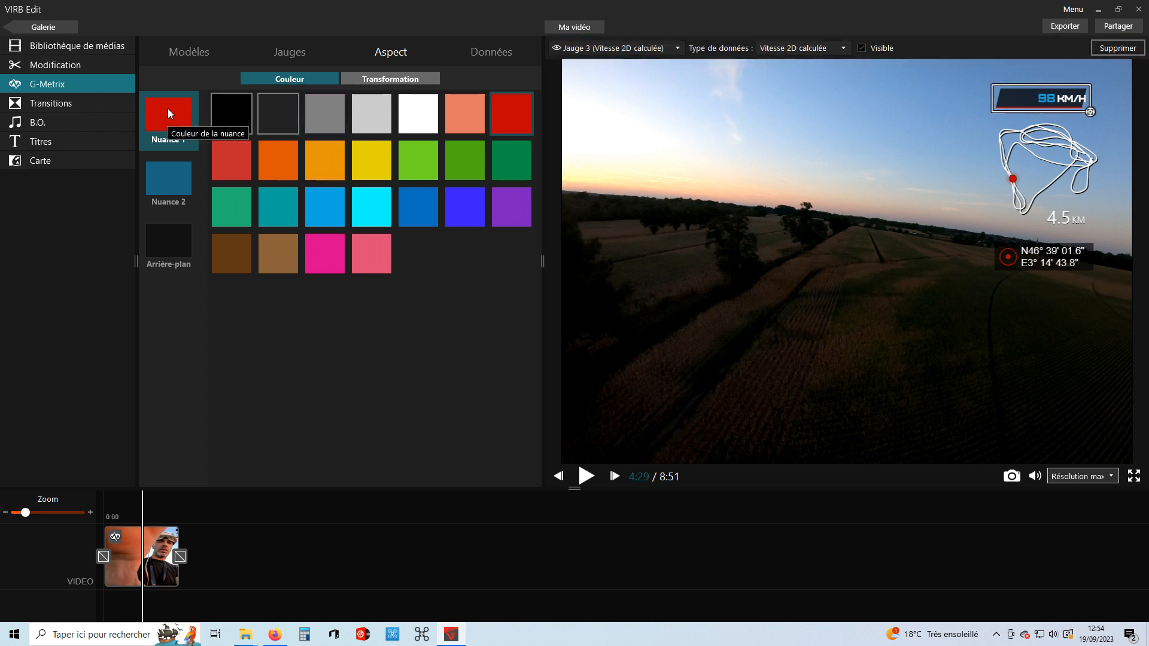
pyautogui.click(175, 178)
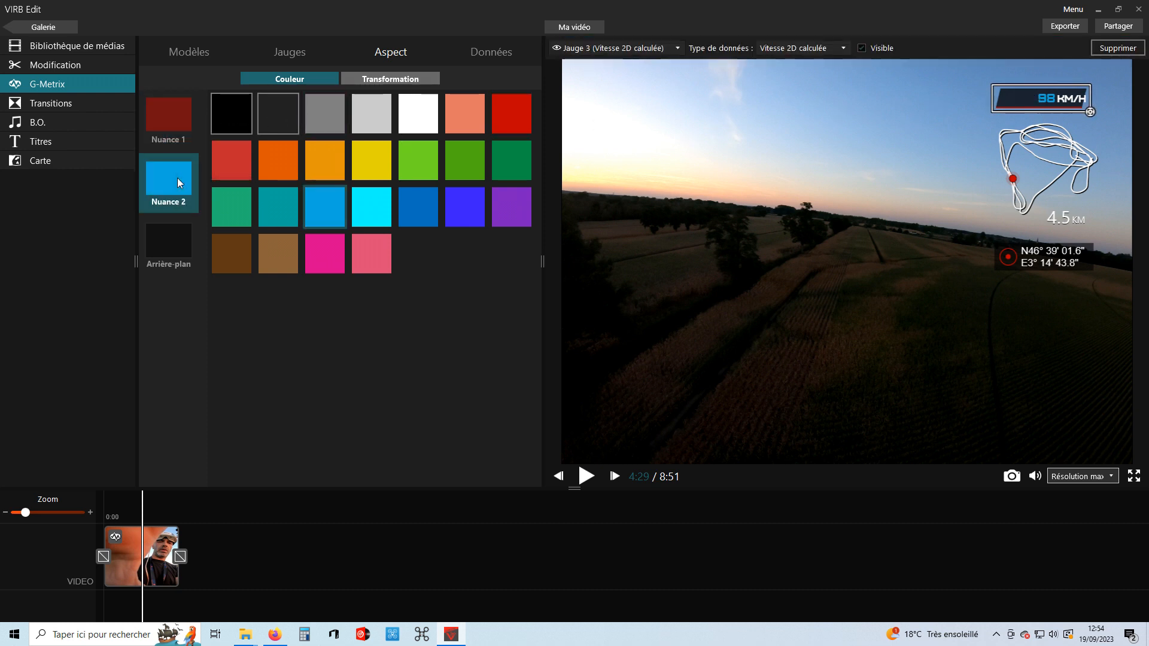
pyautogui.click(421, 123)
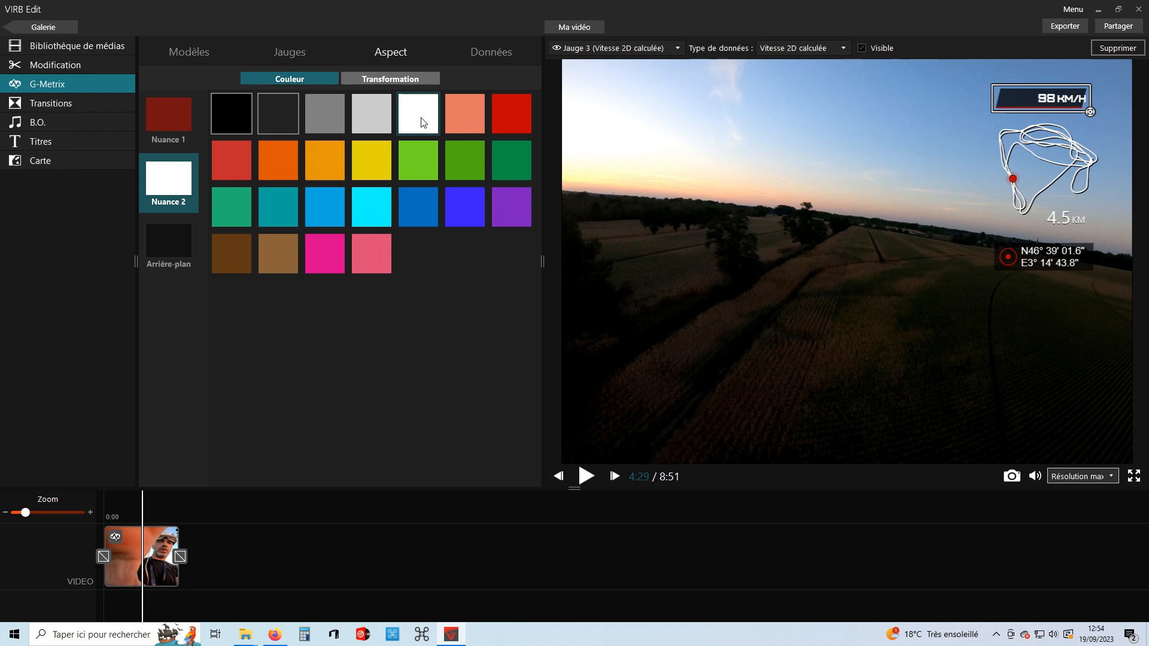
pyautogui.click(169, 124)
pyautogui.click(422, 166)
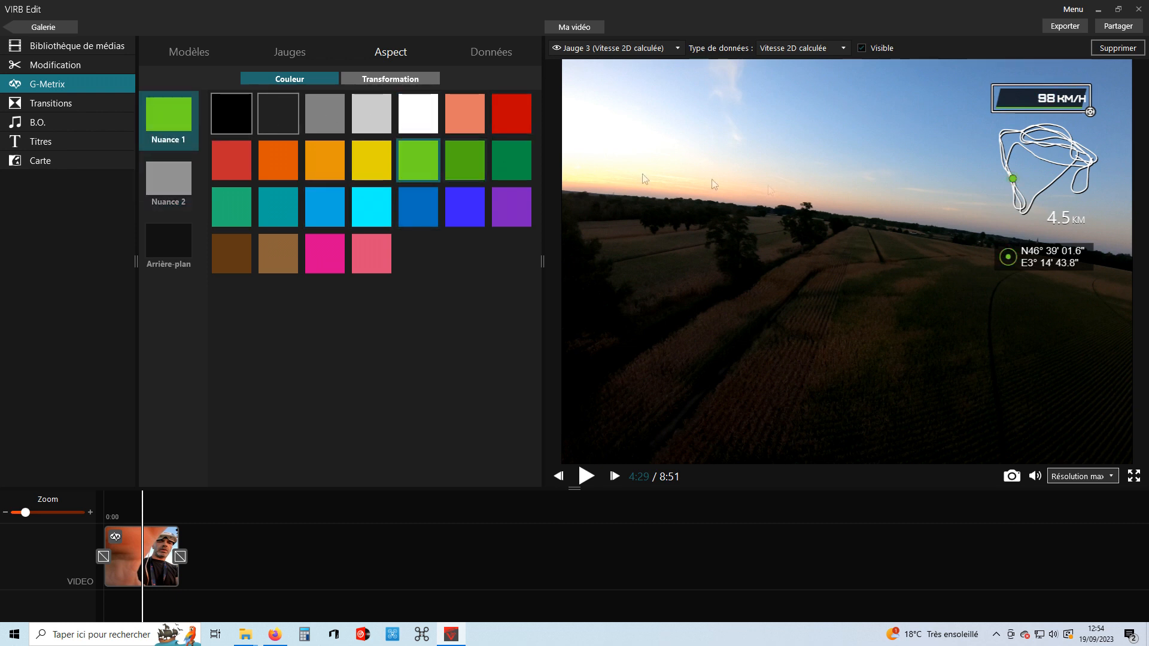
pyautogui.click(1038, 320)
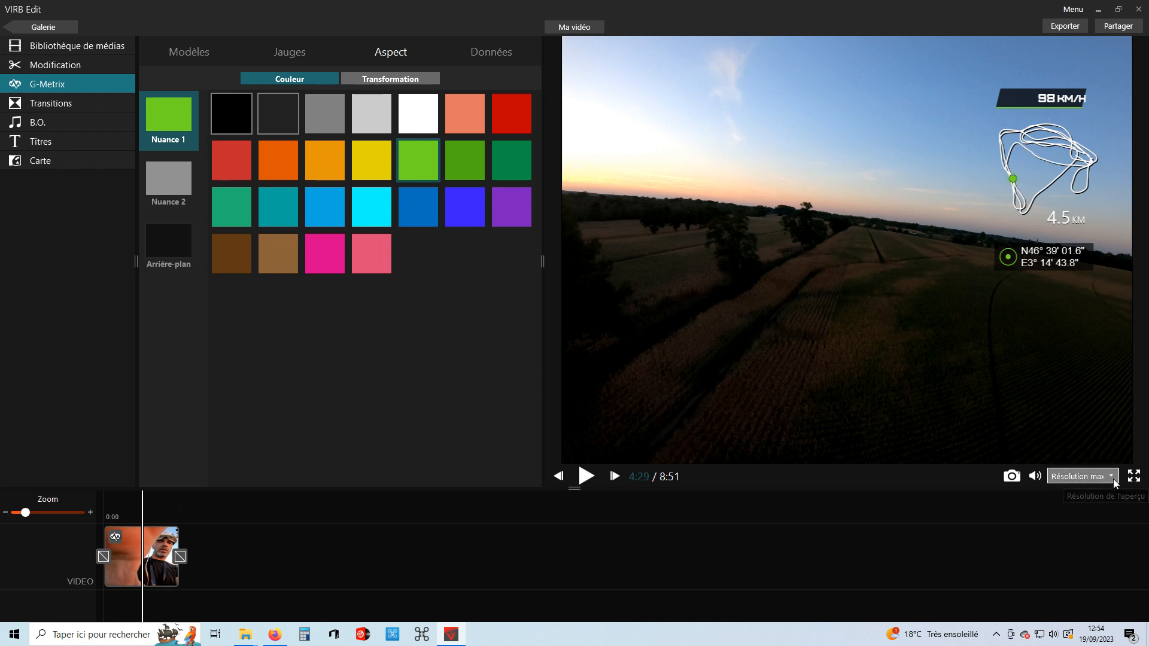
pyautogui.click(1079, 477)
pyautogui.click(932, 481)
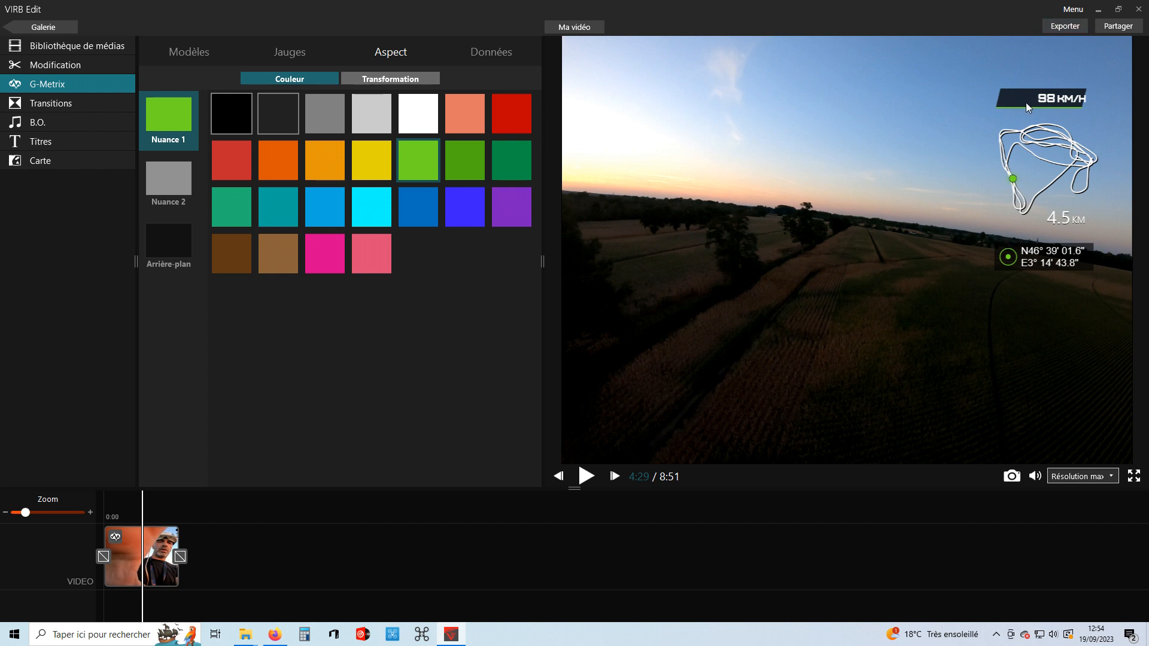
# Move the speed gauge slightly higher to leave more space above the track trace, and leave all gauges deselected
pyautogui.moveTo(1048, 101)
pyautogui.mouseDown()
pyautogui.moveTo(1011, 122)
pyautogui.moveTo(778, 440)
pyautogui.moveTo(975, 122)
pyautogui.moveTo(1058, 92)
pyautogui.mouseUp()
pyautogui.click(937, 95)
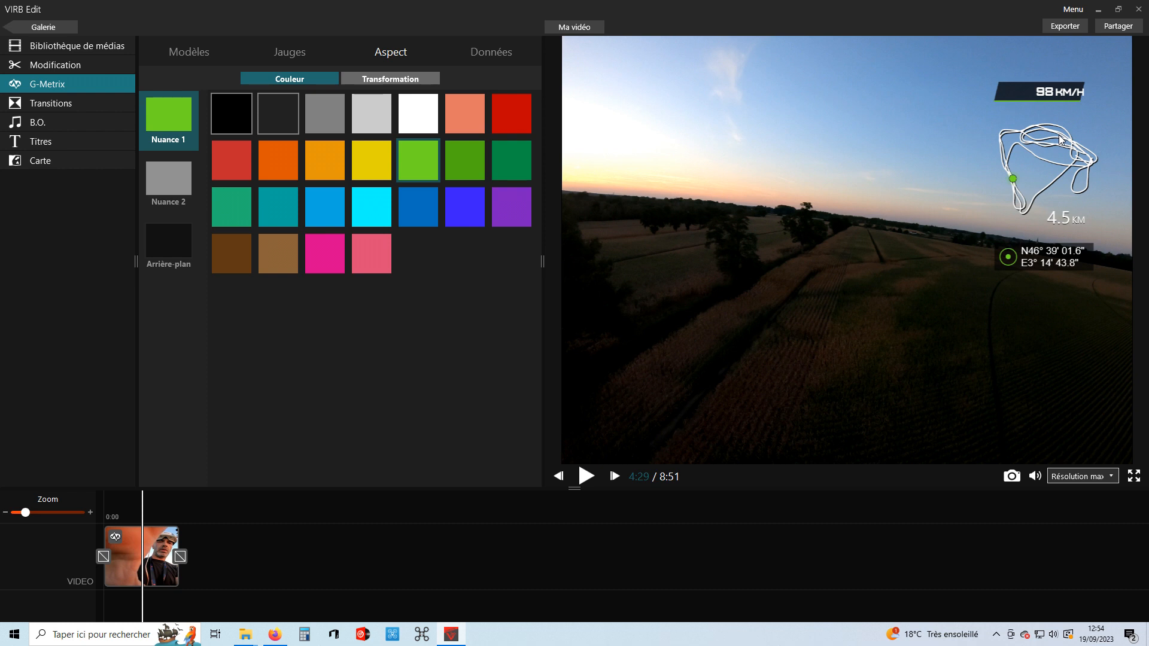
pyautogui.click(1060, 95)
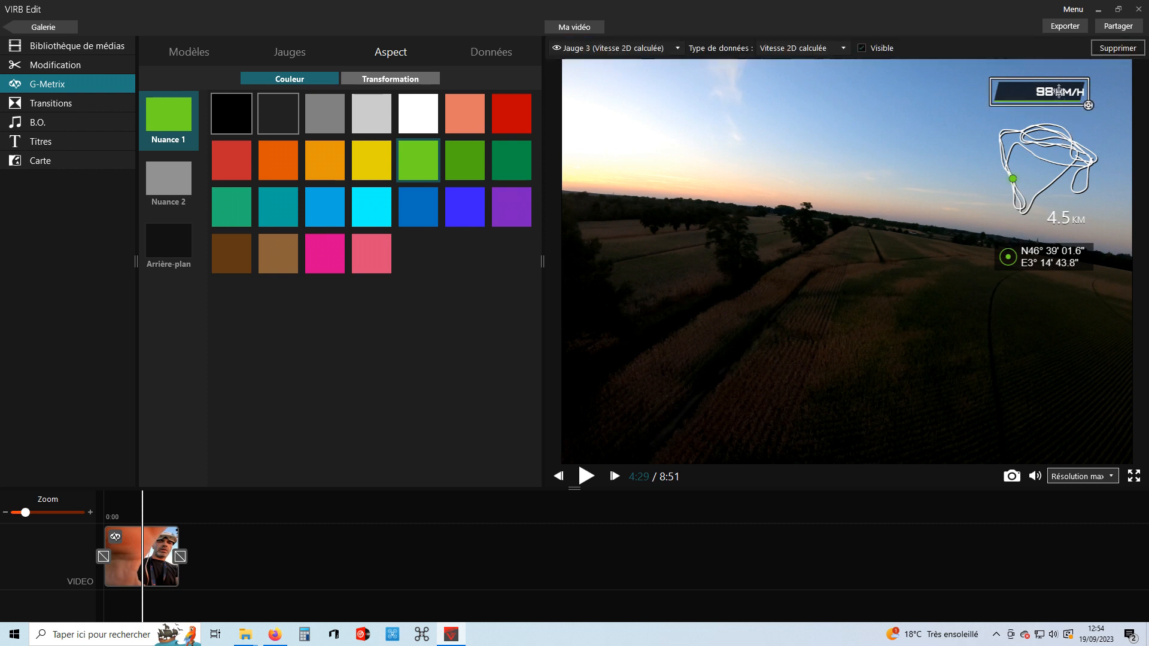
pyautogui.click(1064, 142)
pyautogui.click(784, 242)
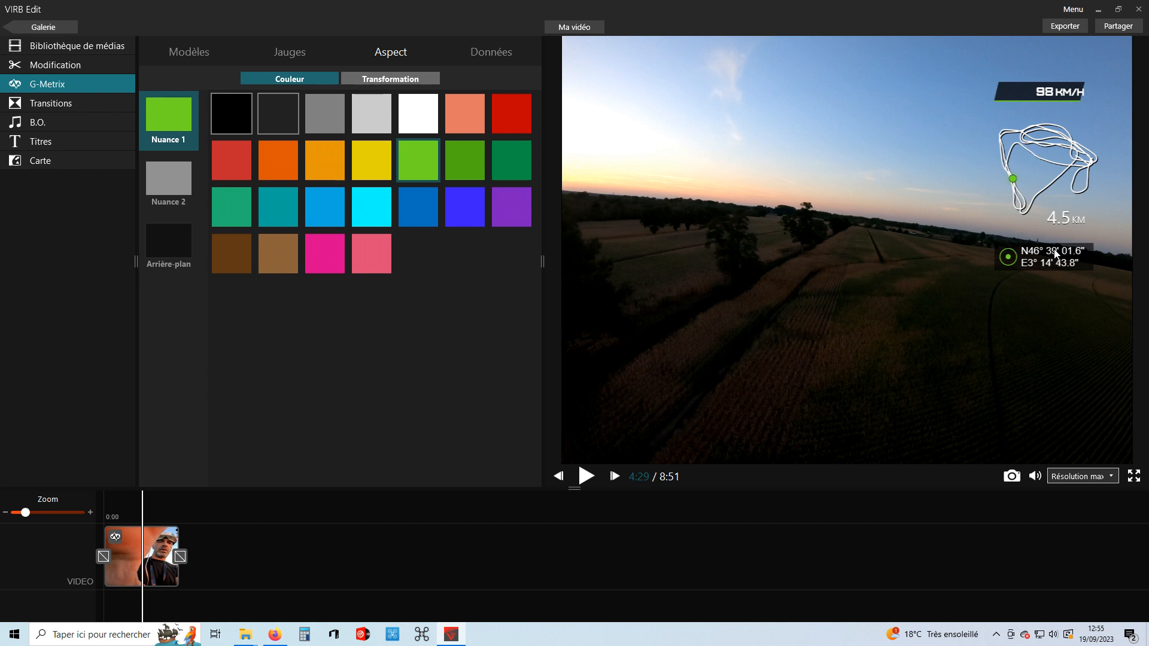
# Open the video's MP4 export settings, keep 2,7K, 25 FPS and Maximum quality, and enable exporting the overlays as a transparent PNG sequence
pyautogui.click(1070, 30)
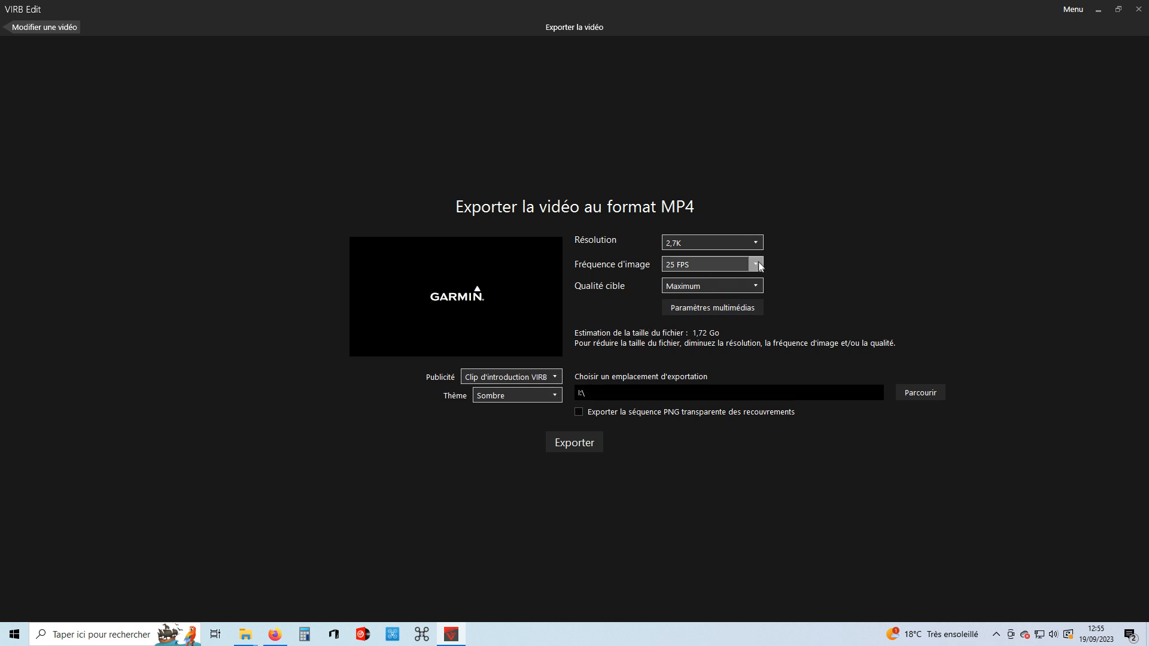
pyautogui.click(755, 243)
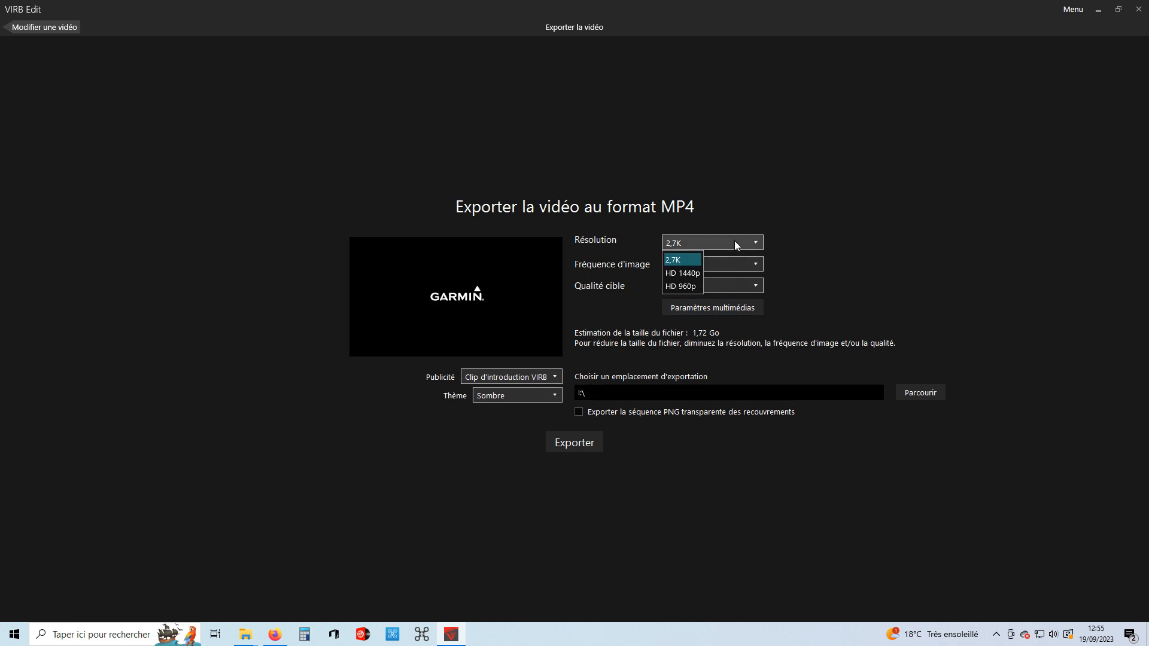
pyautogui.click(839, 218)
pyautogui.click(757, 264)
pyautogui.click(757, 264)
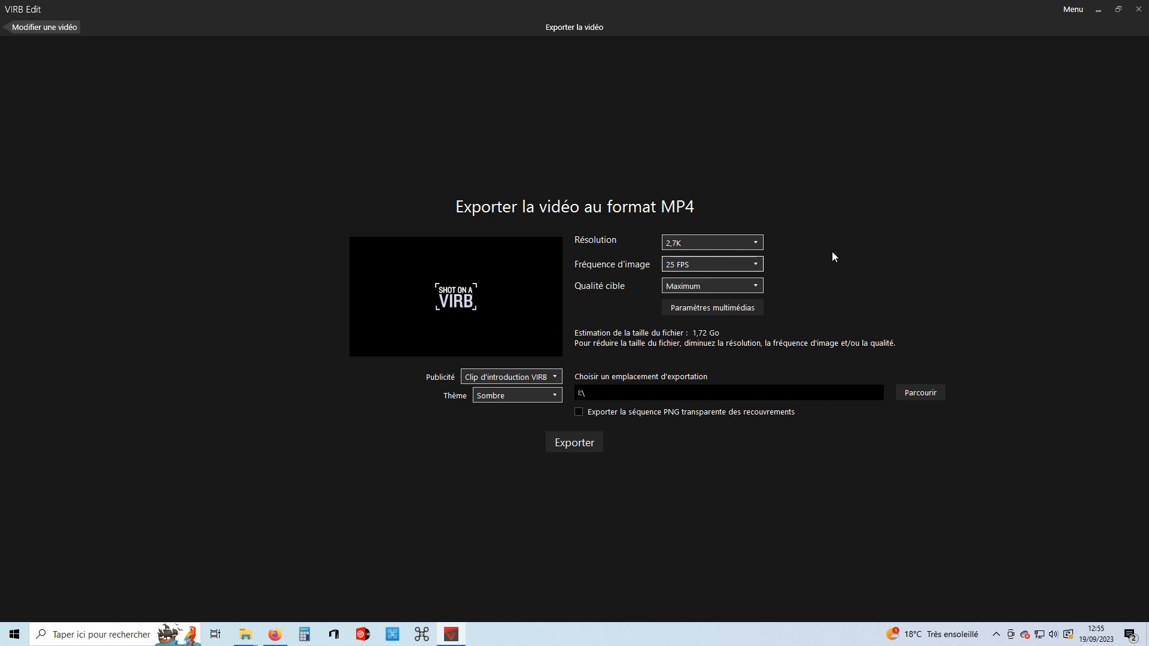
pyautogui.click(757, 285)
pyautogui.click(854, 262)
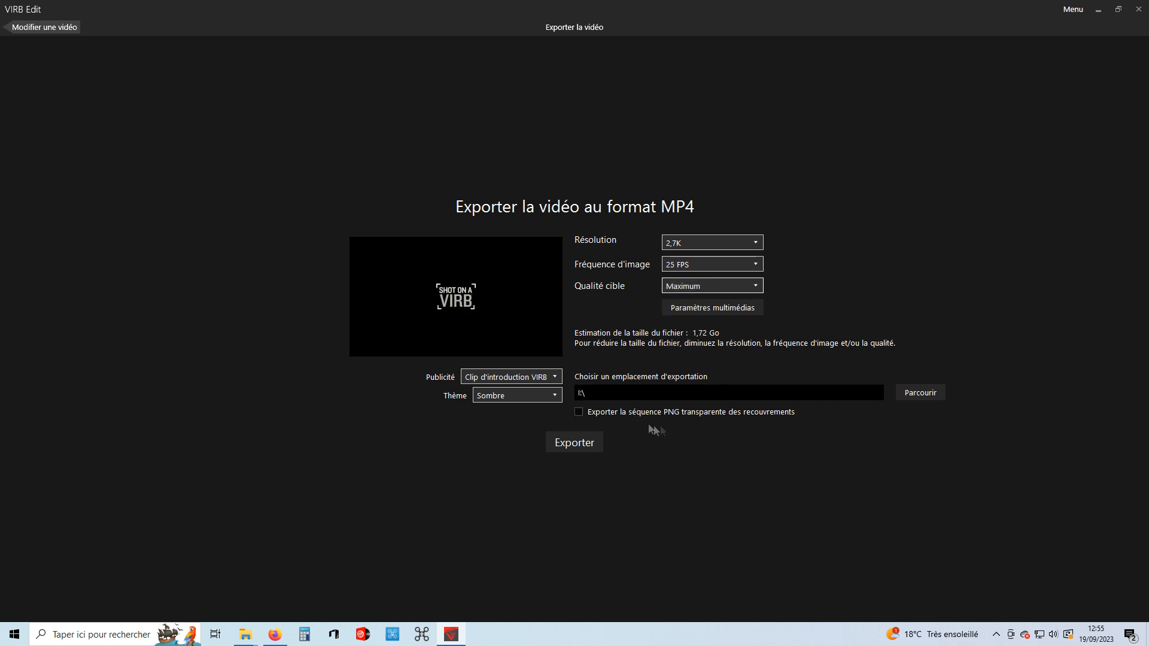
pyautogui.click(579, 412)
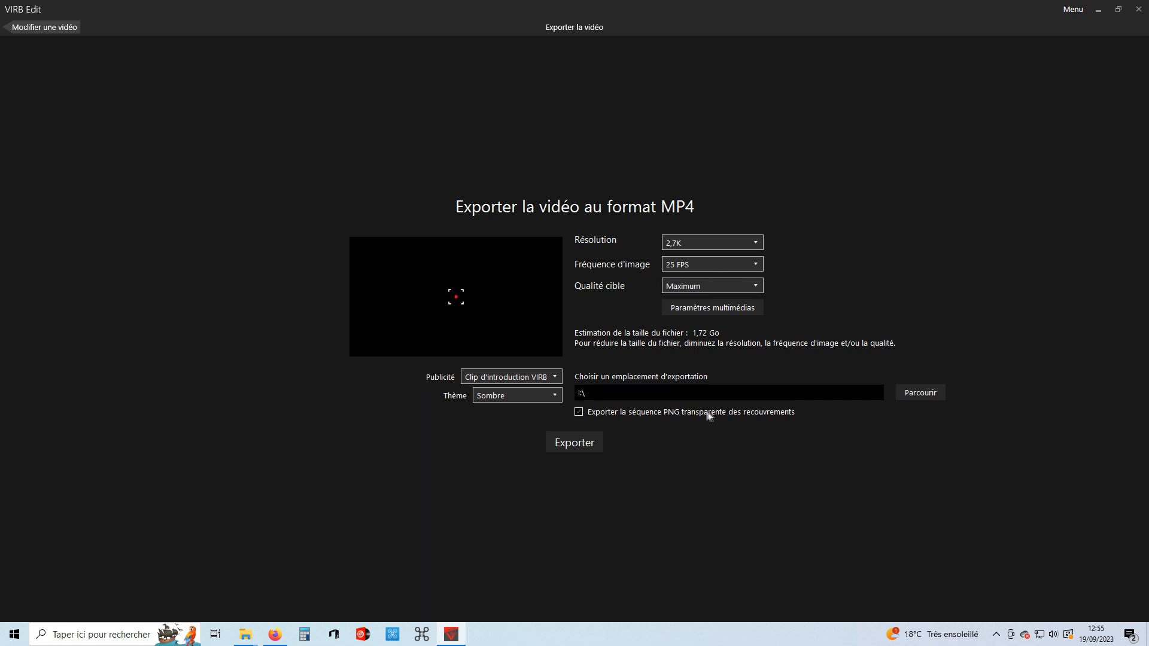